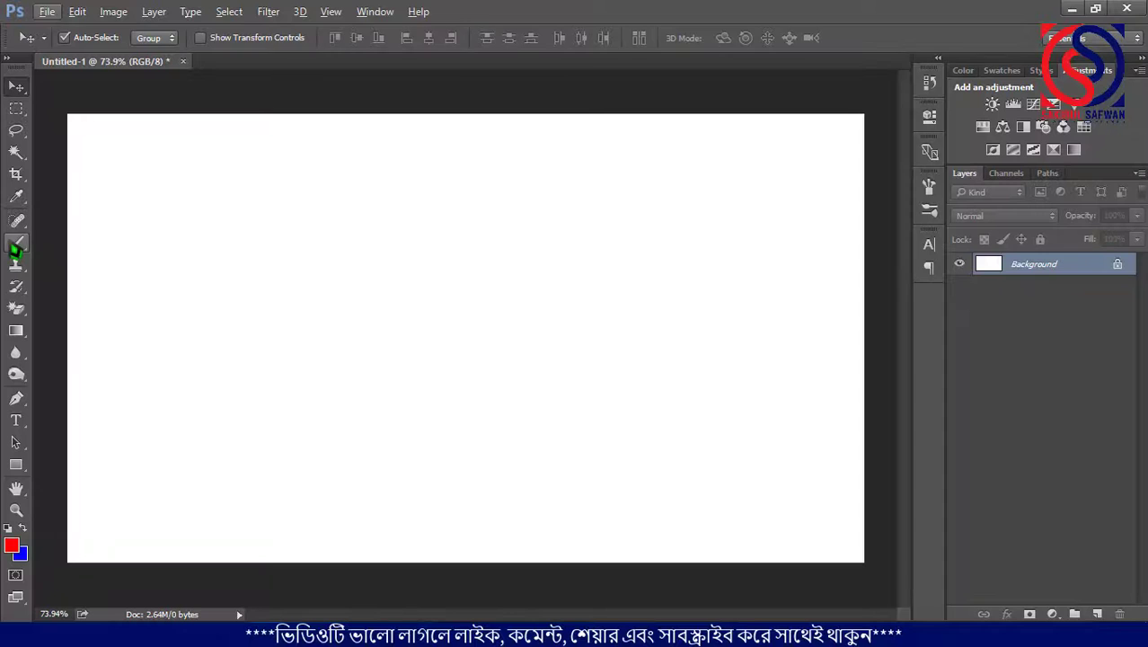
pyautogui.click(13, 248)
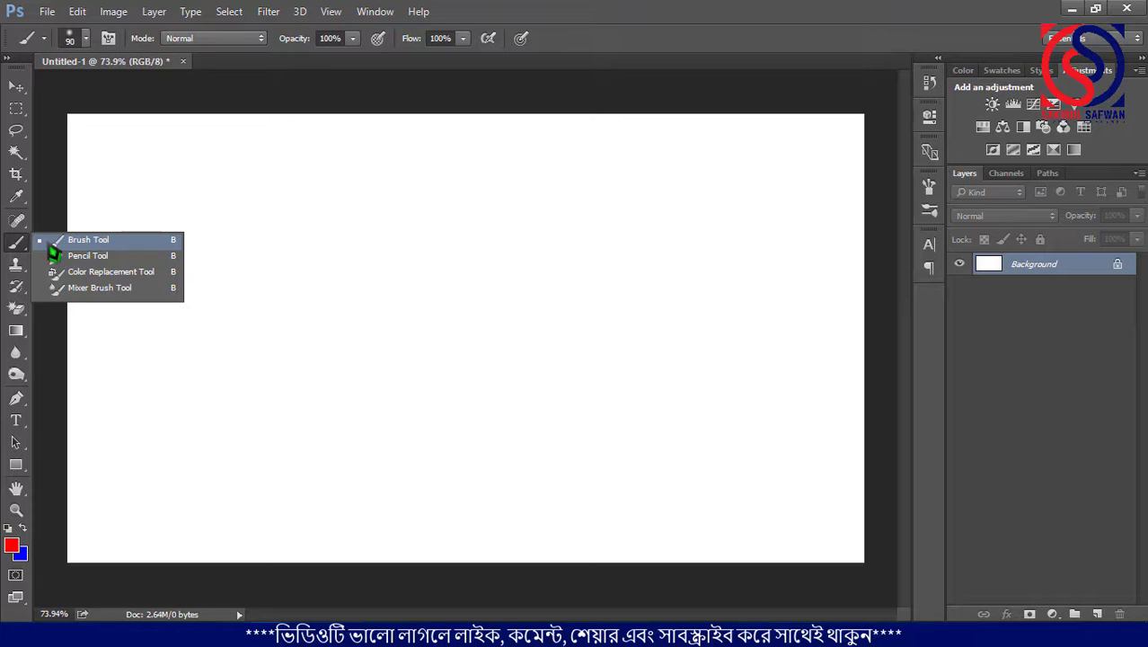
pyautogui.press('v')
pyautogui.click(20, 243)
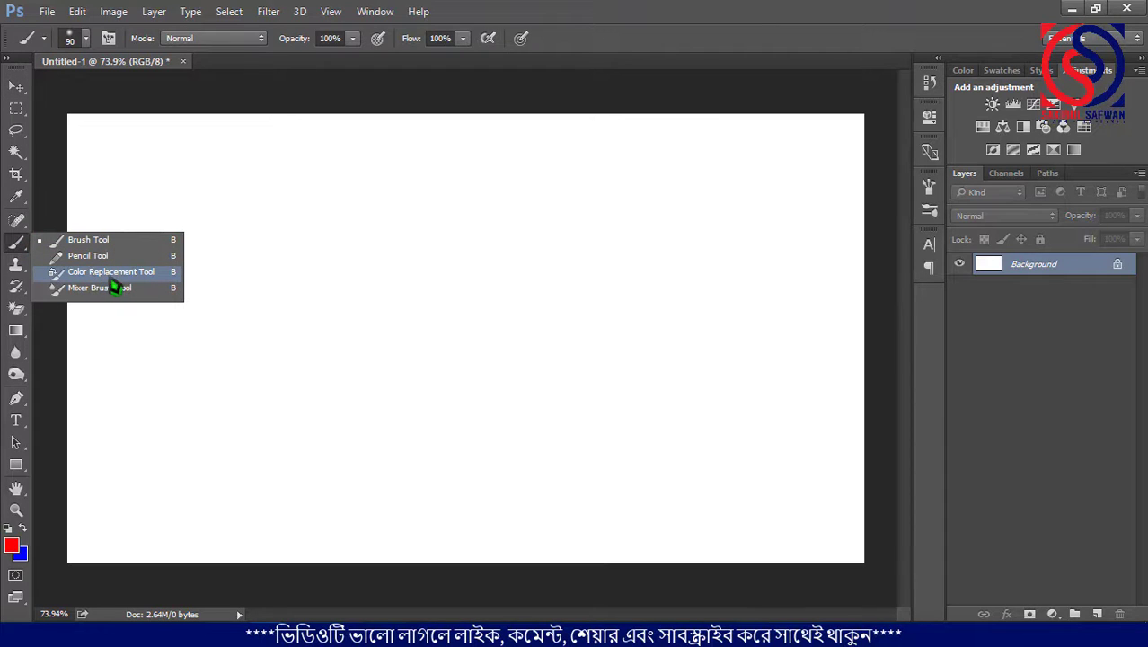
pyautogui.click(20, 93)
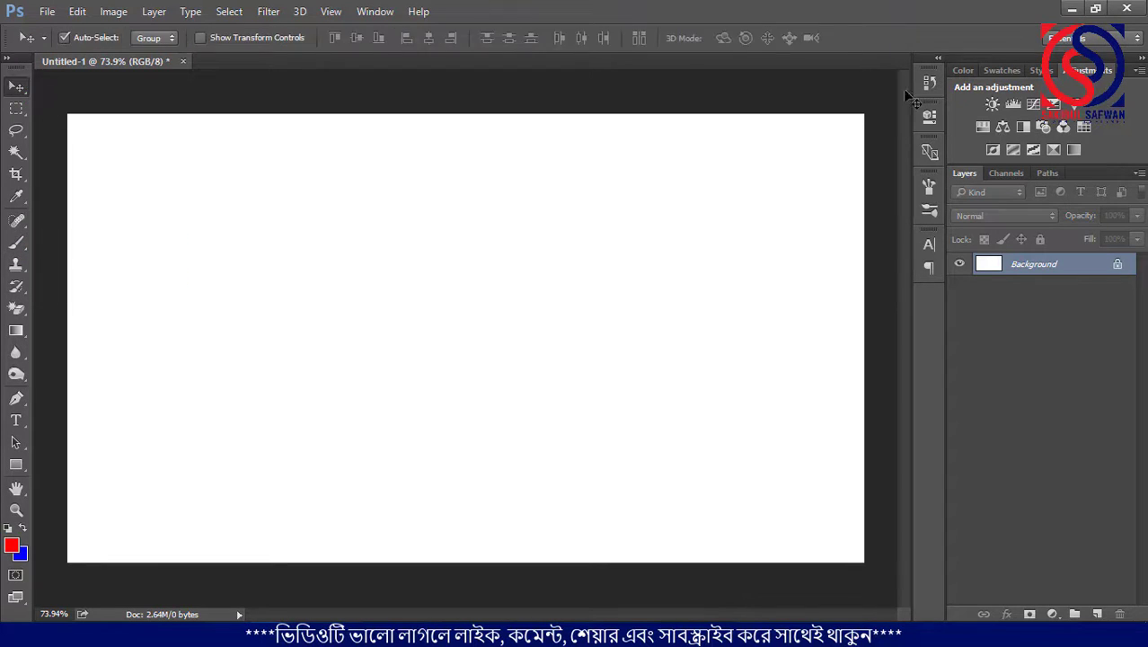
# - Place the three-whole-oranges image from the Perspective crop tool desktop folder into the Untitled-1 document
pyautogui.click(1070, 11)
pyautogui.doubleClick(30, 261)
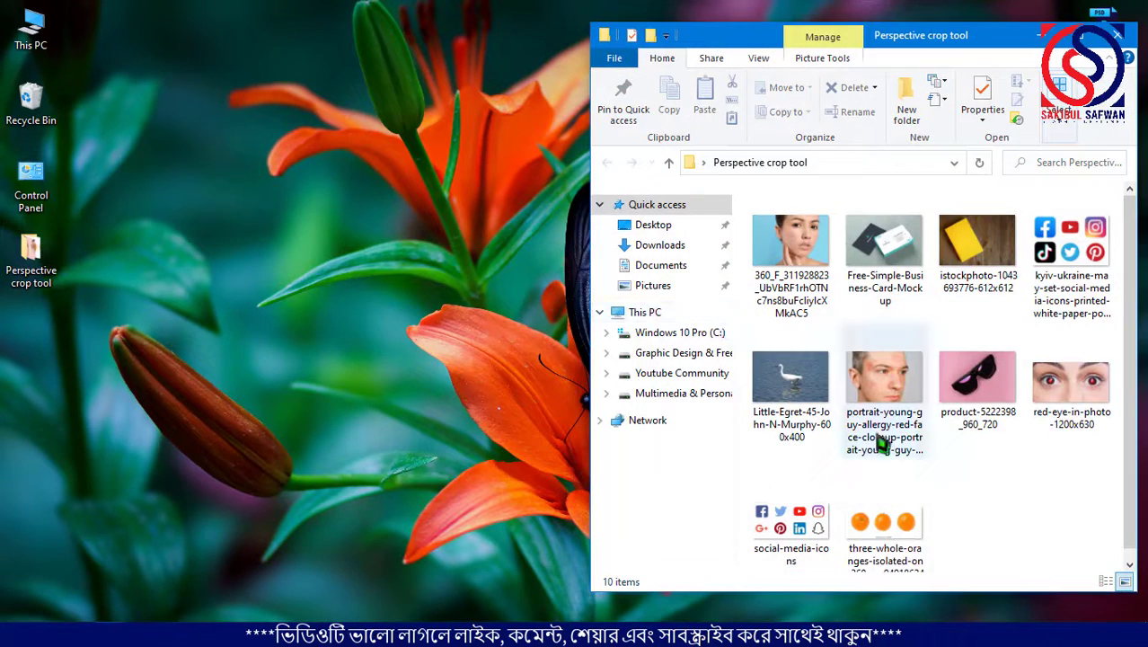
pyautogui.scroll(-1, 883, 442)
pyautogui.moveTo(923, 517); pyautogui.dragTo(278, 595)
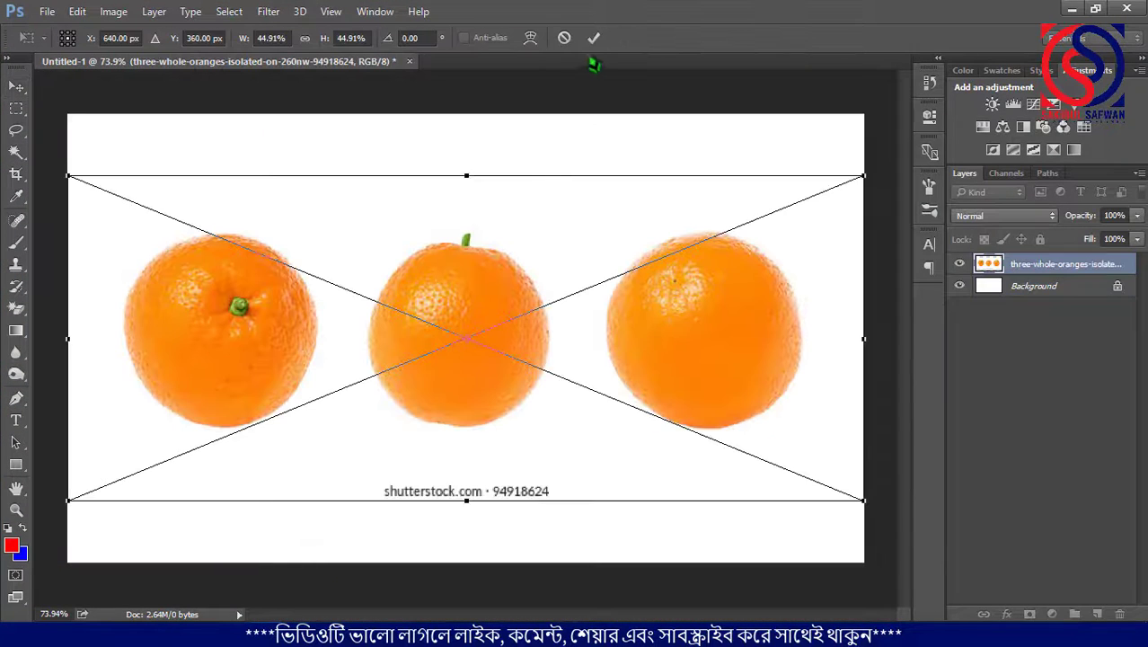
pyautogui.press('Return')
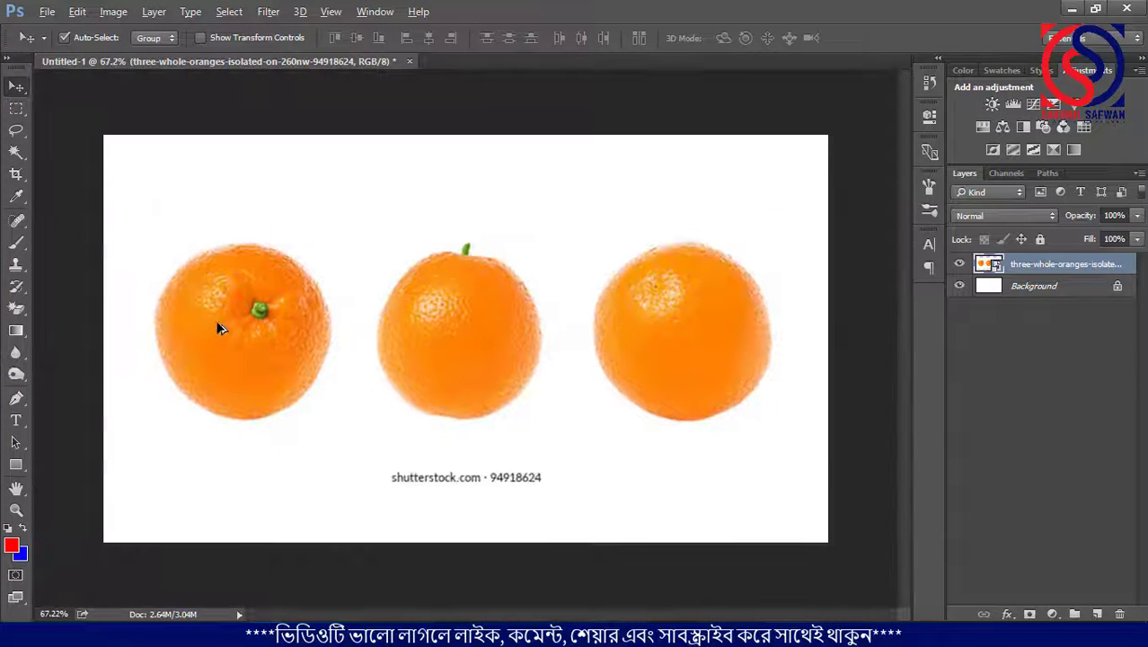
pyautogui.scroll(1, 196, 319)
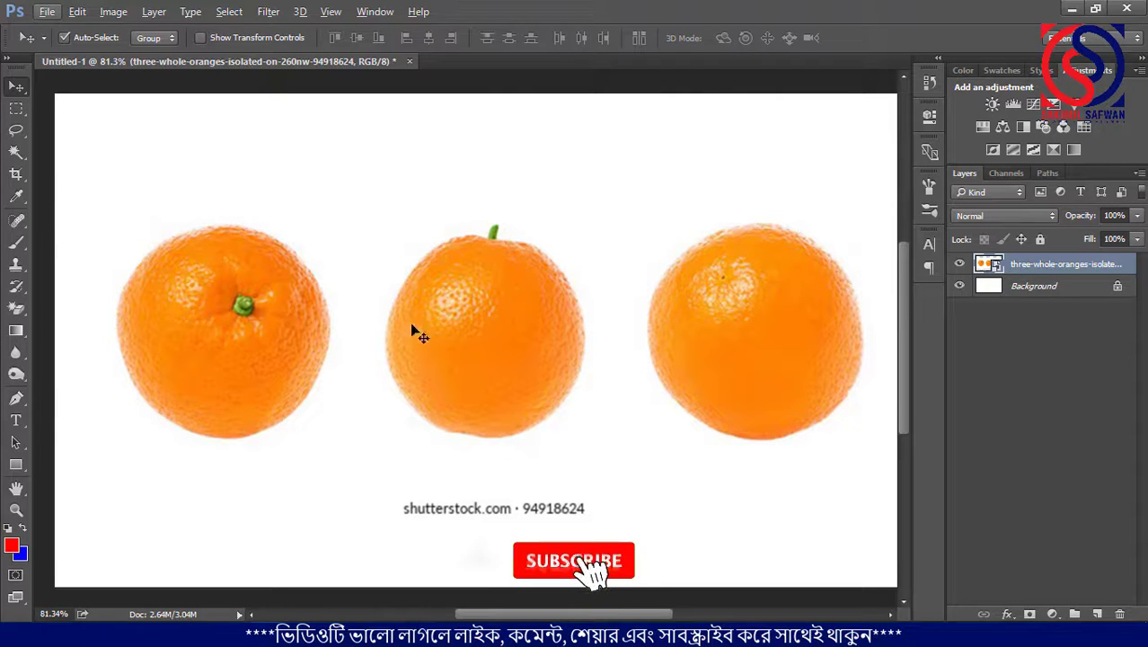
pyautogui.scroll(-3, 387, 313)
pyautogui.scroll(3, 386, 315)
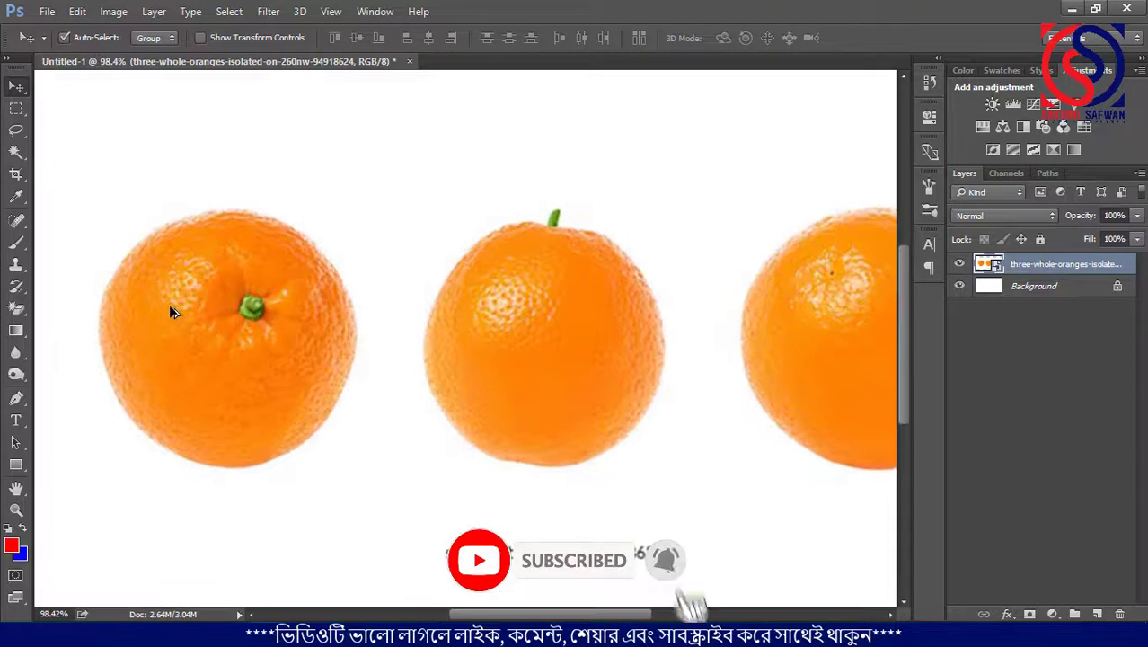
pyautogui.scroll(-1, 233, 303)
pyautogui.scroll(2, 135, 306)
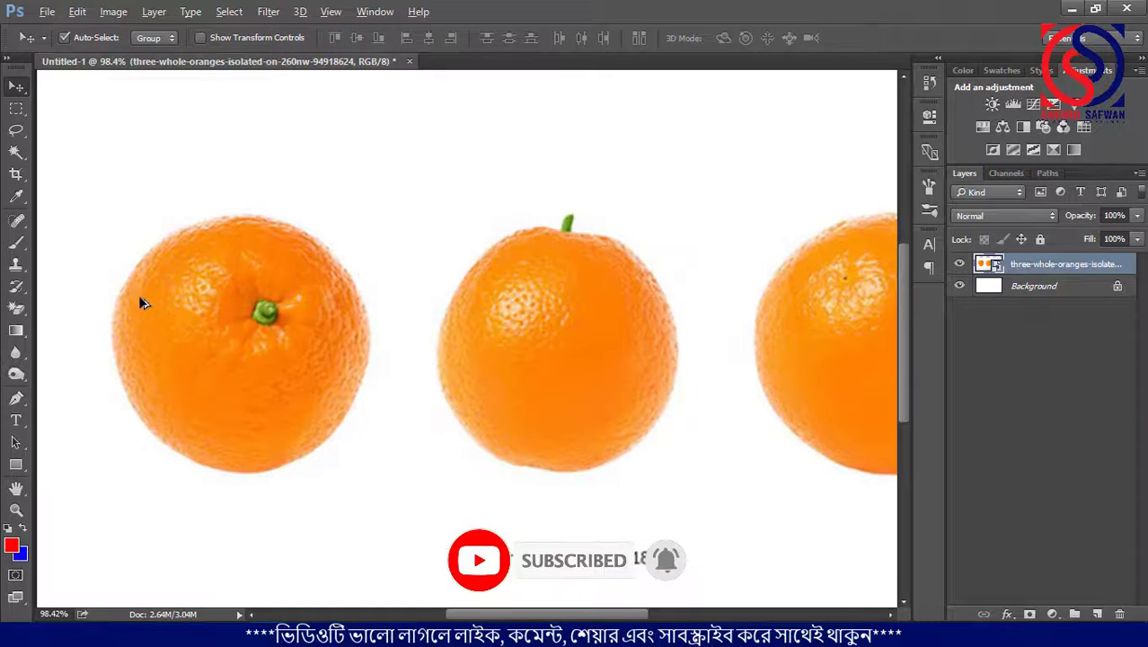
pyautogui.scroll(1, 111, 312)
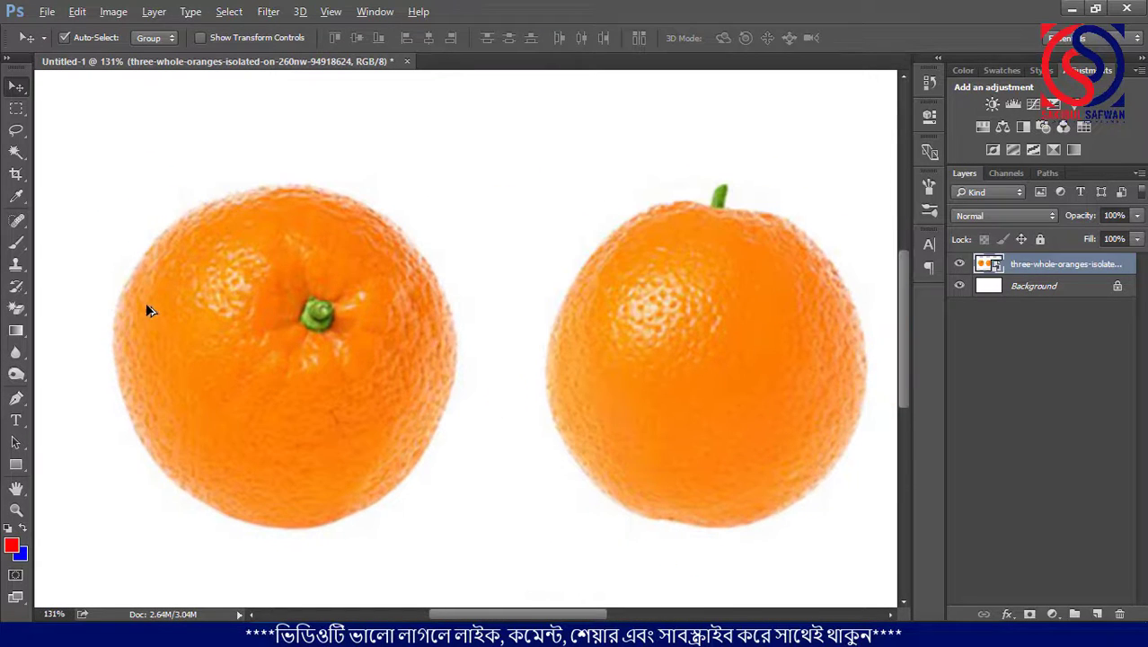
pyautogui.scroll(-2, 146, 315)
pyautogui.scroll(1, 146, 321)
# - Activate the Color Replacement Tool from the brush tool group
pyautogui.click(18, 245)
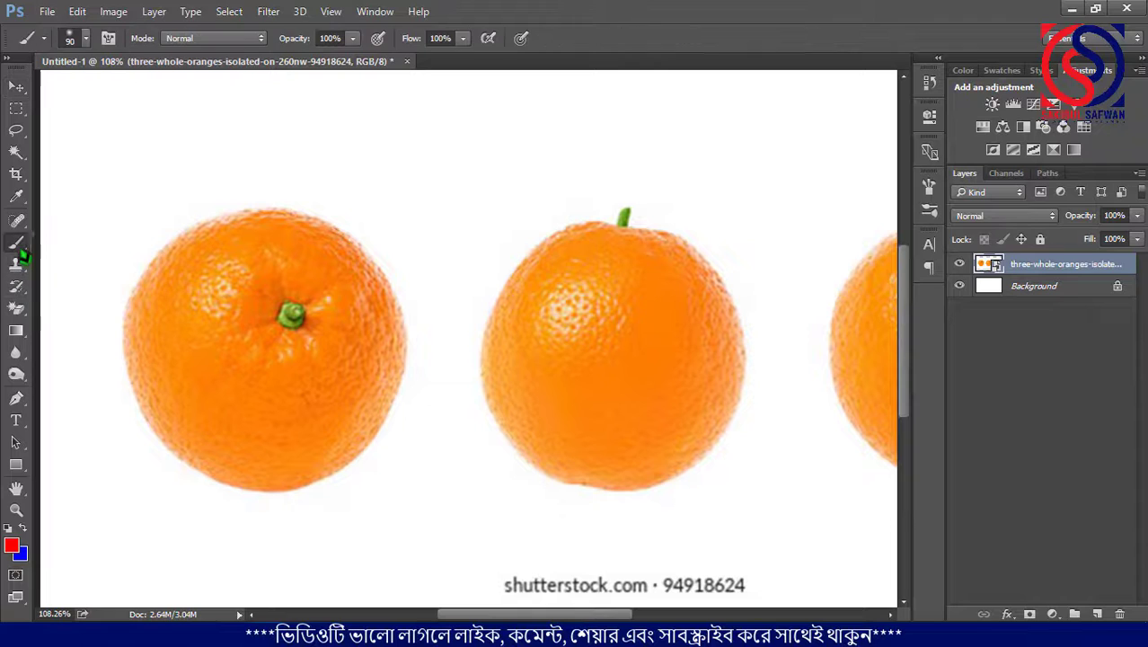
pyautogui.rightClick(18, 245)
pyautogui.click(97, 277)
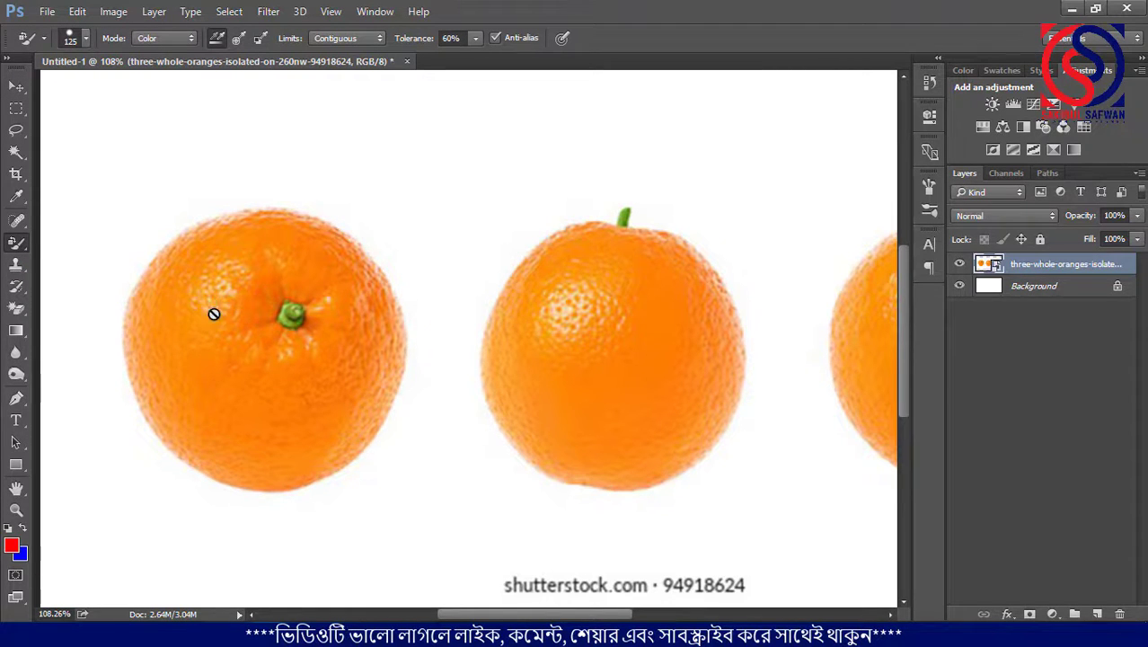
# - Rasterize the three-oranges smart object layer so it can be painted on
pyautogui.click(259, 316)
pyautogui.click(684, 267)
pyautogui.click(304, 332)
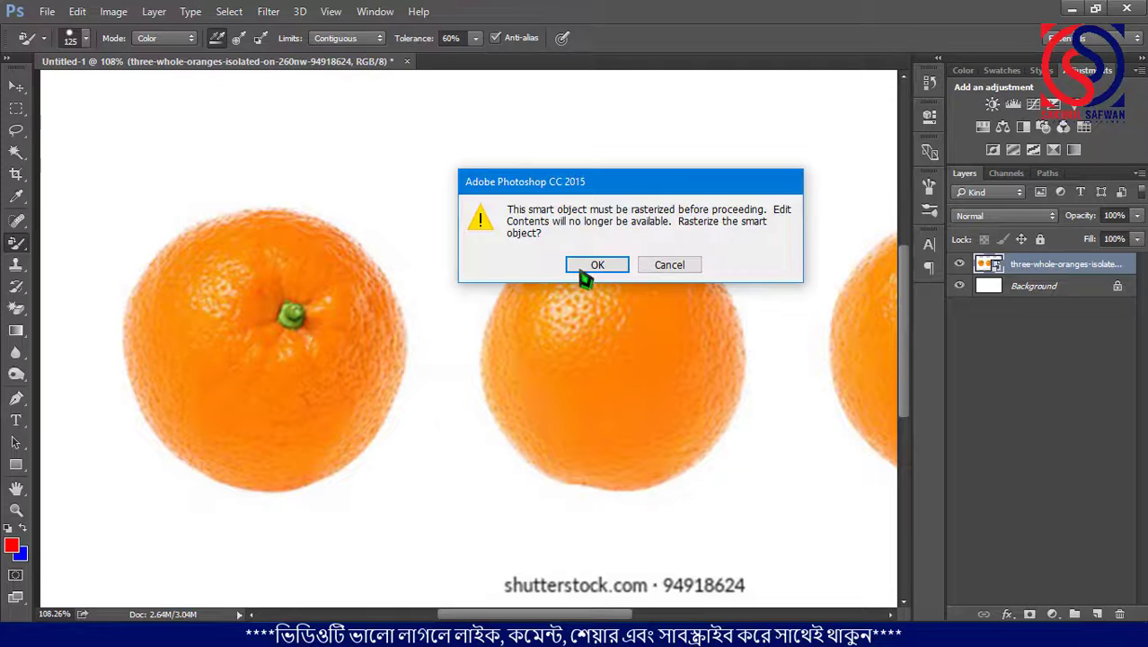
pyautogui.click(589, 263)
pyautogui.rightClick(1029, 271)
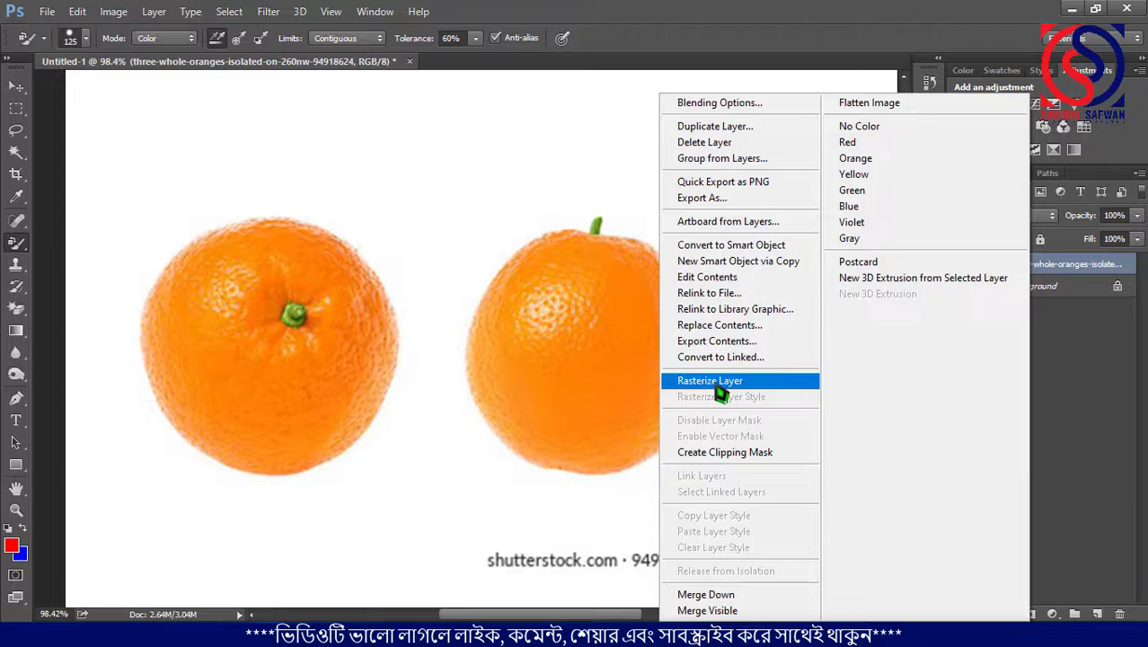
pyautogui.click(718, 385)
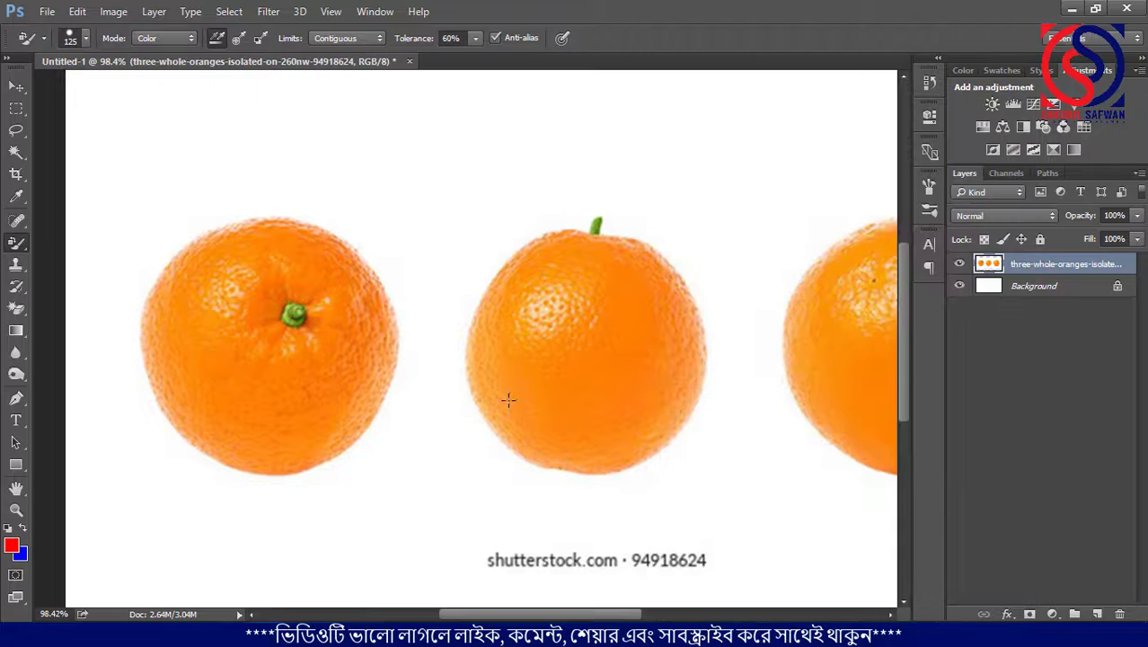
pyautogui.scroll(3, 270, 284)
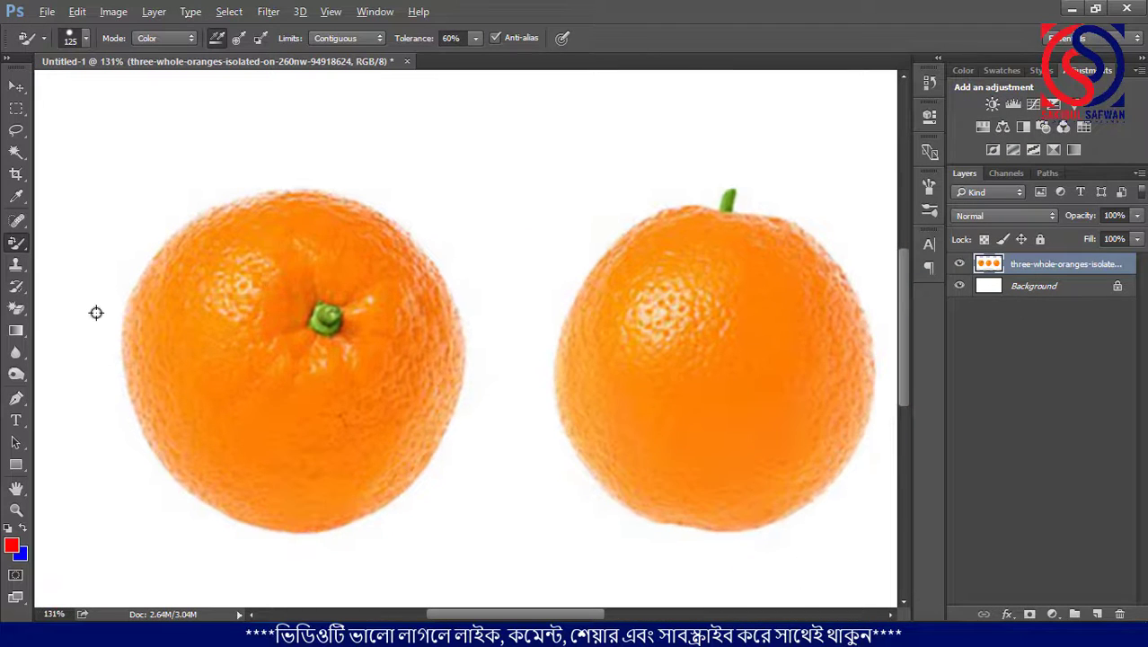
pyautogui.rightClick(16, 247)
pyautogui.click(108, 271)
pyautogui.scroll(-2, 271, 350)
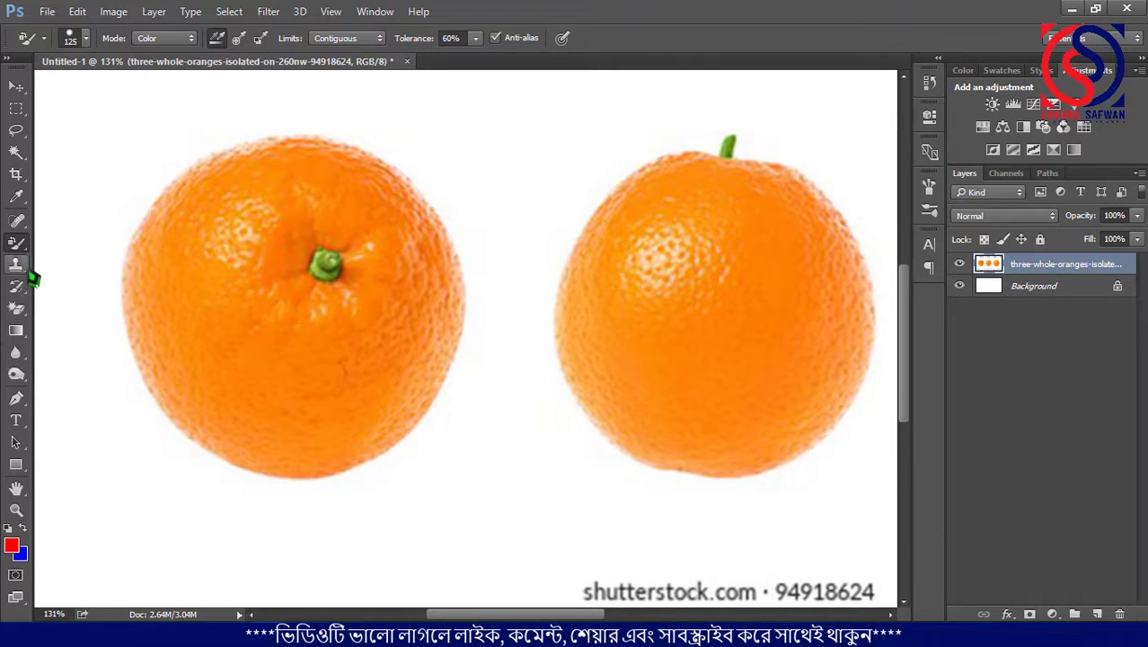
pyautogui.rightClick(17, 244)
pyautogui.click(111, 271)
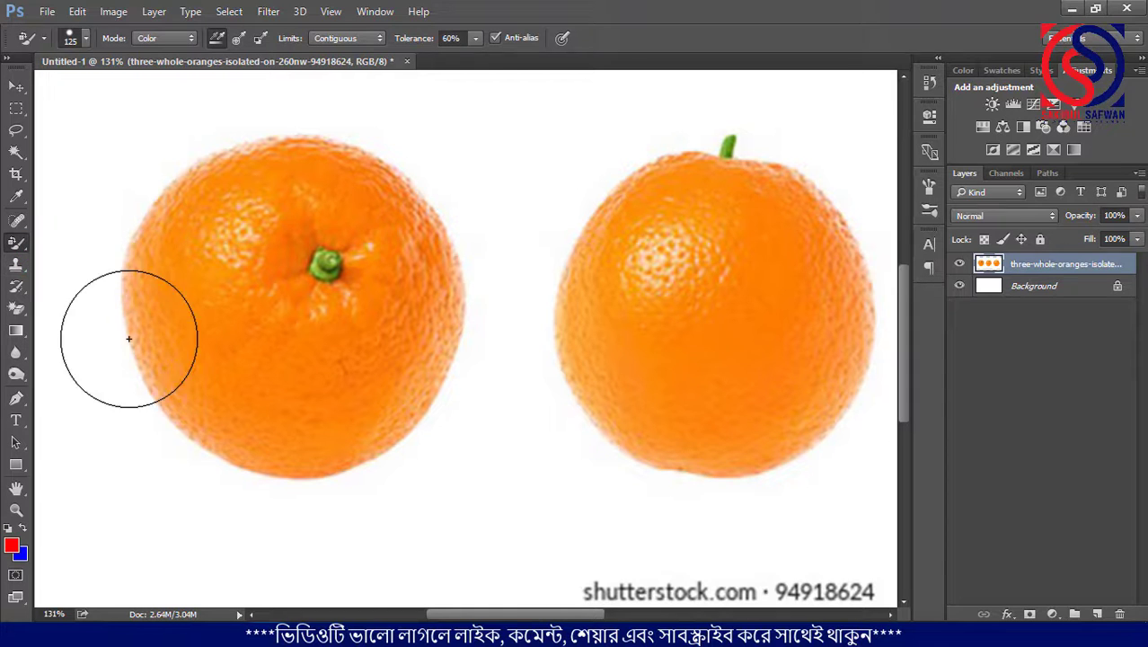
# - Set the foreground color to green, #00cc00
pyautogui.click(12, 544)
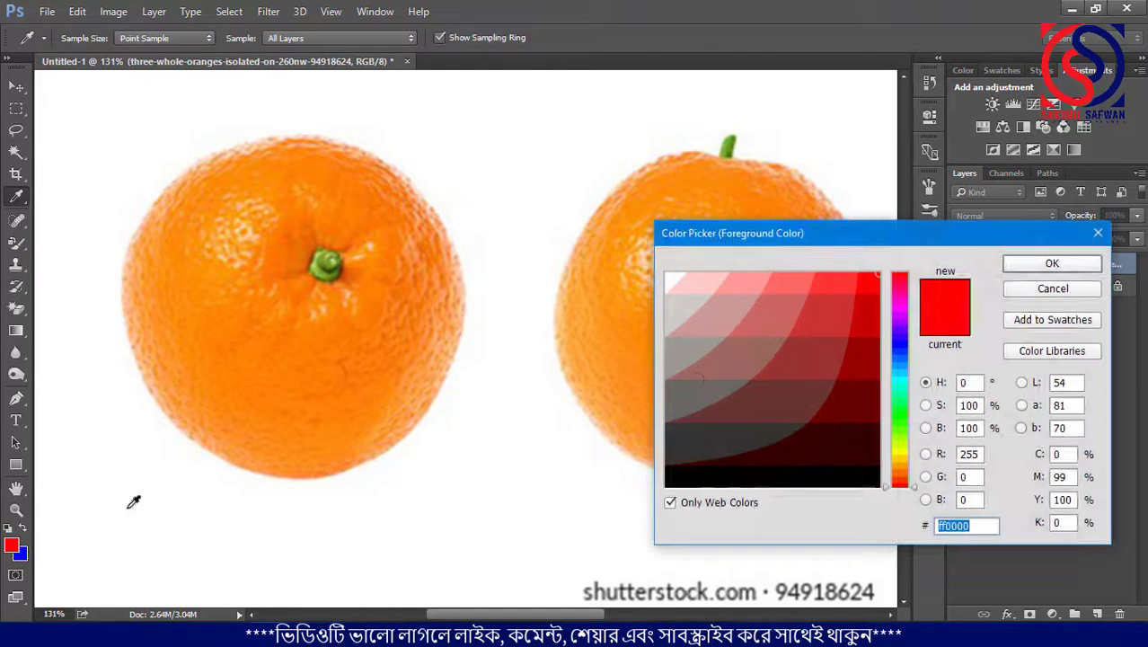
pyautogui.click(899, 342)
pyautogui.click(905, 409)
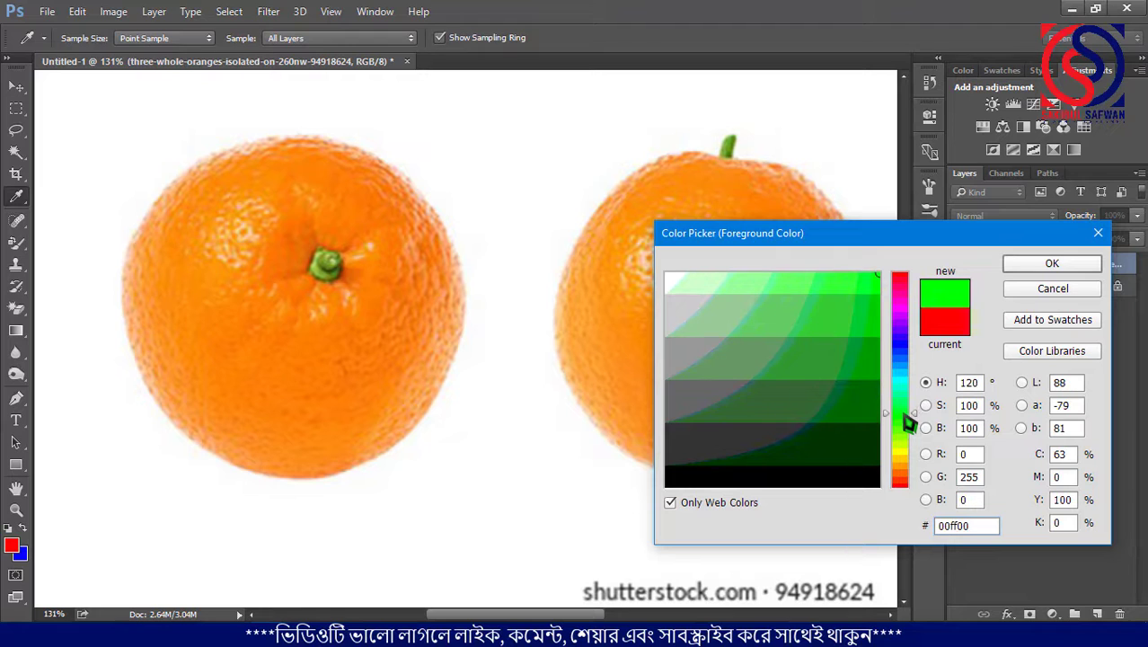
pyautogui.click(877, 311)
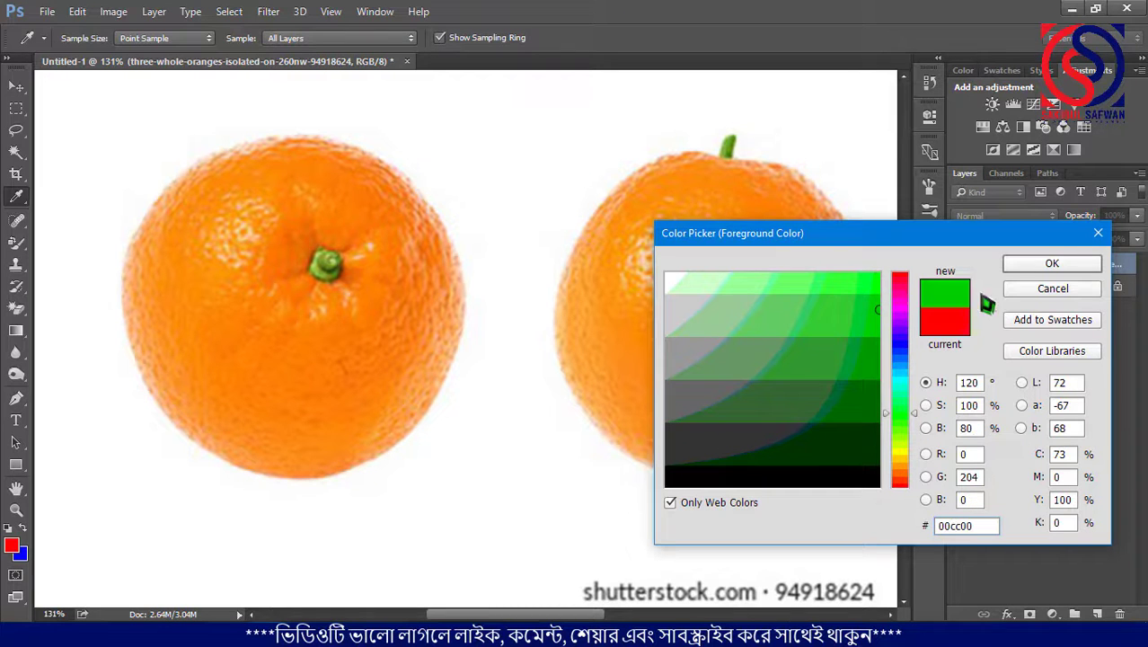
pyautogui.click(1068, 266)
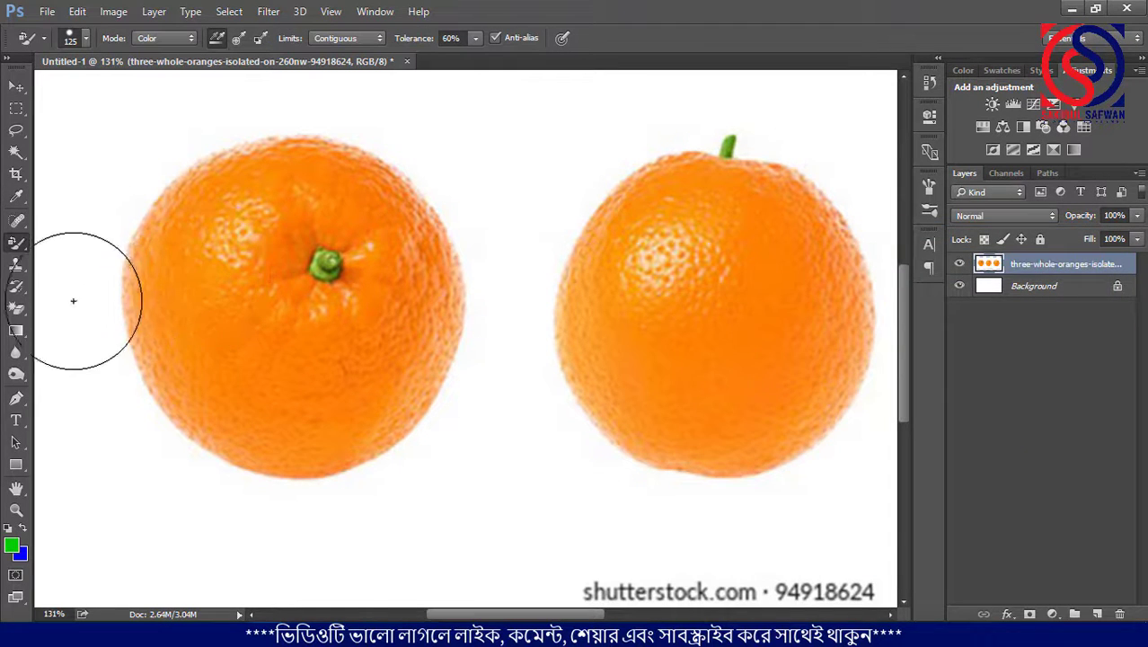
# - Reduce the Color Replacement Tool's brush size to 60 px
pyautogui.rightClick(18, 245)
pyautogui.click(139, 284)
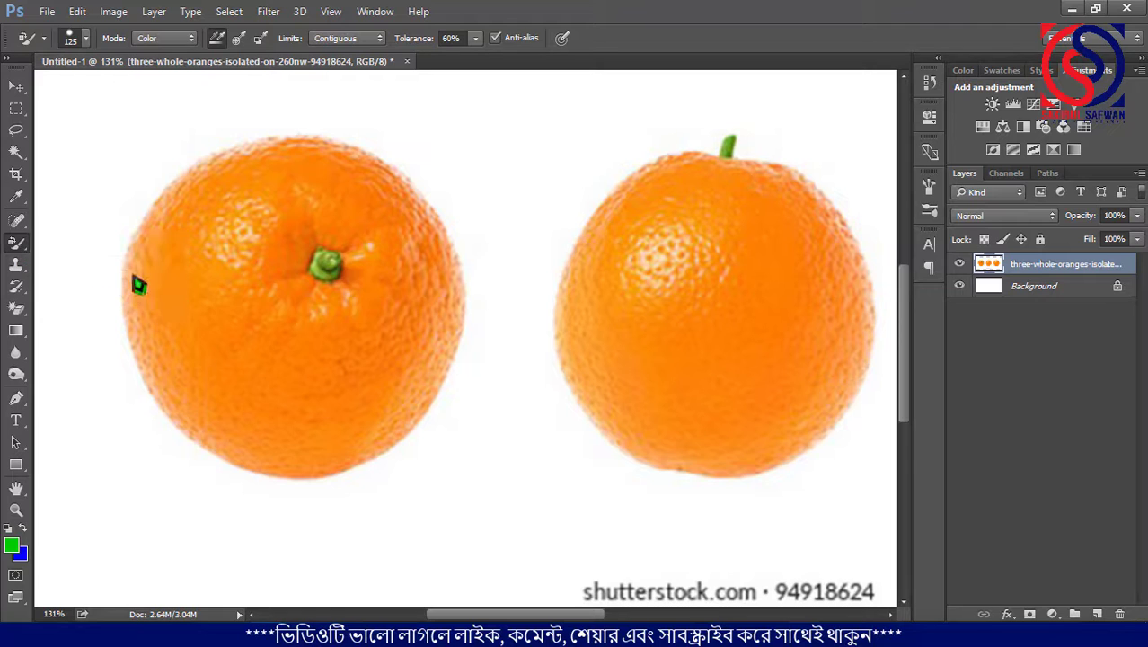
pyautogui.rightClick(216, 213)
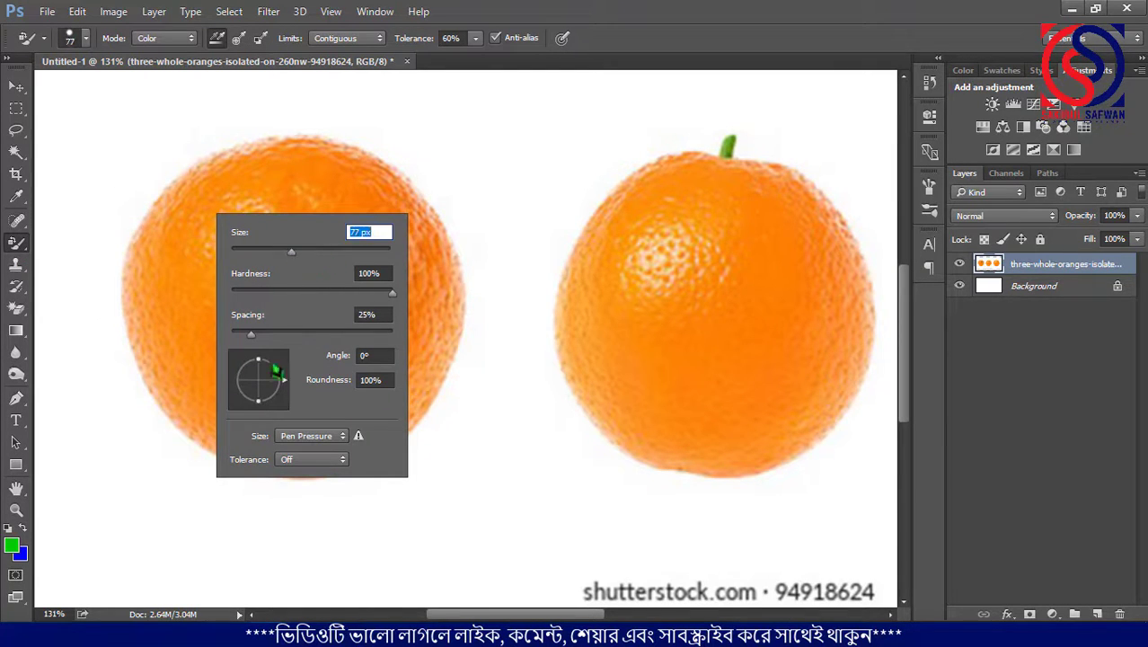
pyautogui.press('Return')
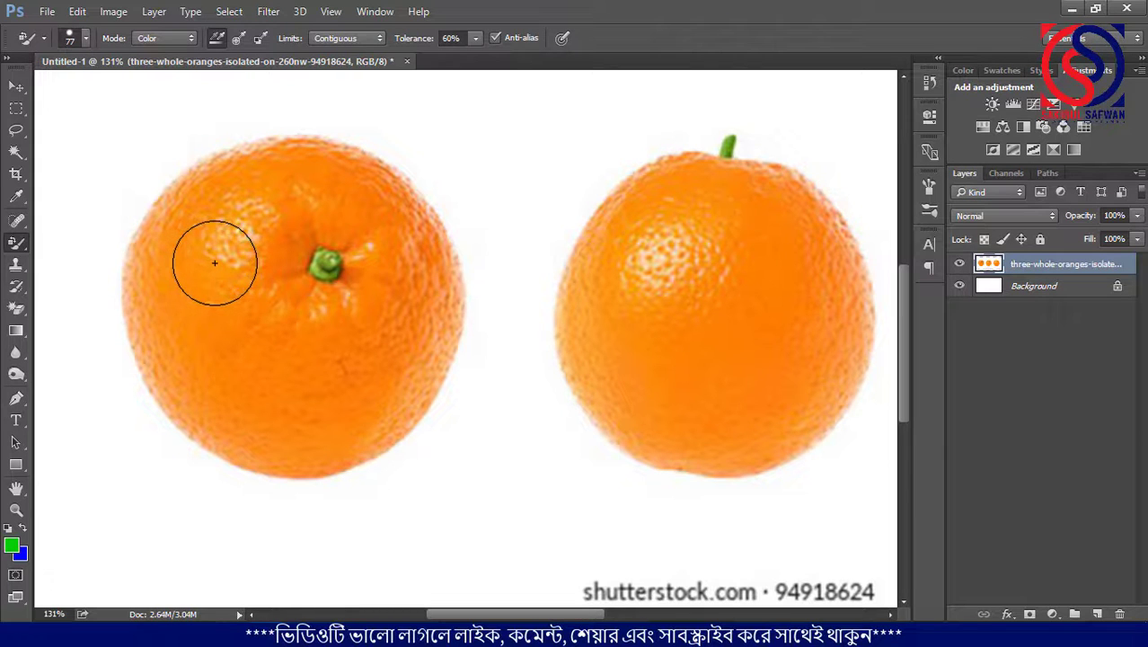
pyautogui.press('[')
pyautogui.press('[')
# - Recolor the leftmost orange green by painting over its whole surface with the Color Replacement Tool
pyautogui.scroll(2, 226, 238)
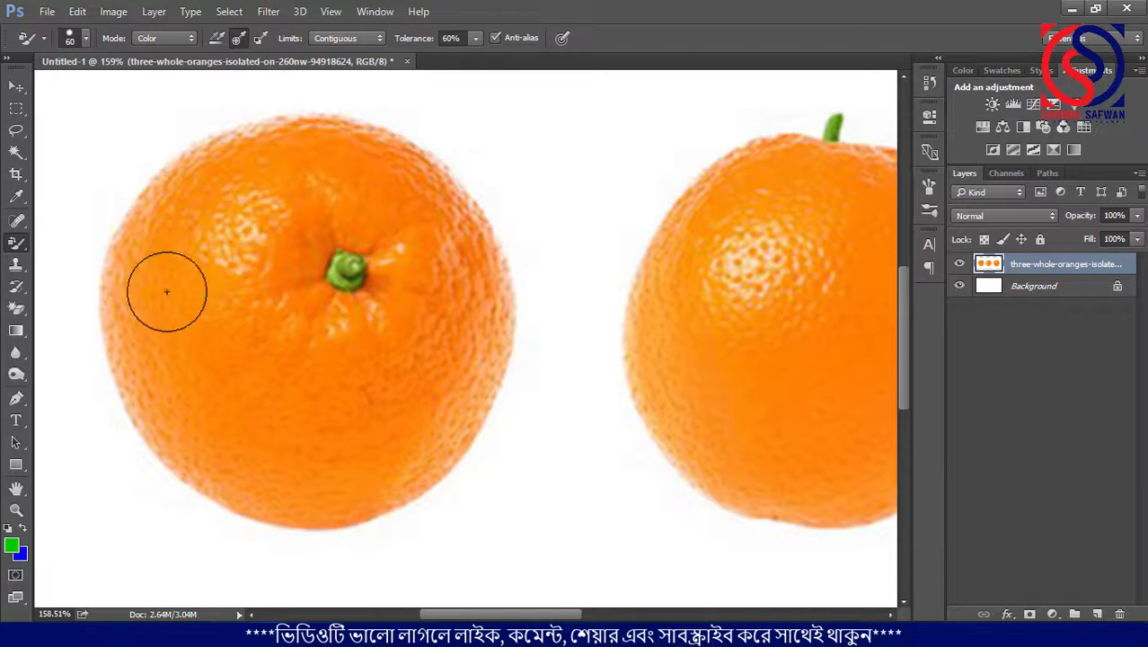
pyautogui.moveTo(148, 261)
pyautogui.mouseDown()
pyautogui.moveTo(170, 220)
pyautogui.moveTo(235, 161)
pyautogui.moveTo(164, 201)
pyautogui.moveTo(306, 132)
pyautogui.moveTo(368, 152)
pyautogui.moveTo(356, 154)
pyautogui.moveTo(441, 215)
pyautogui.moveTo(441, 195)
pyautogui.moveTo(507, 365)
pyautogui.moveTo(462, 433)
pyautogui.moveTo(349, 482)
pyautogui.moveTo(305, 483)
pyautogui.moveTo(307, 523)
pyautogui.moveTo(256, 510)
pyautogui.moveTo(180, 428)
pyautogui.moveTo(198, 470)
pyautogui.moveTo(144, 375)
pyautogui.moveTo(151, 383)
pyautogui.moveTo(133, 324)
pyautogui.moveTo(132, 253)
pyautogui.moveTo(191, 178)
pyautogui.moveTo(119, 256)
pyautogui.moveTo(219, 152)
pyautogui.moveTo(290, 134)
pyautogui.moveTo(203, 150)
pyautogui.moveTo(296, 121)
pyautogui.moveTo(258, 129)
pyautogui.moveTo(386, 127)
pyautogui.moveTo(432, 194)
pyautogui.moveTo(365, 216)
pyautogui.moveTo(272, 194)
pyautogui.moveTo(279, 260)
pyautogui.moveTo(369, 162)
pyautogui.moveTo(440, 280)
pyautogui.moveTo(426, 415)
pyautogui.moveTo(310, 375)
pyautogui.moveTo(423, 349)
pyautogui.moveTo(206, 138)
pyautogui.mouseUp()
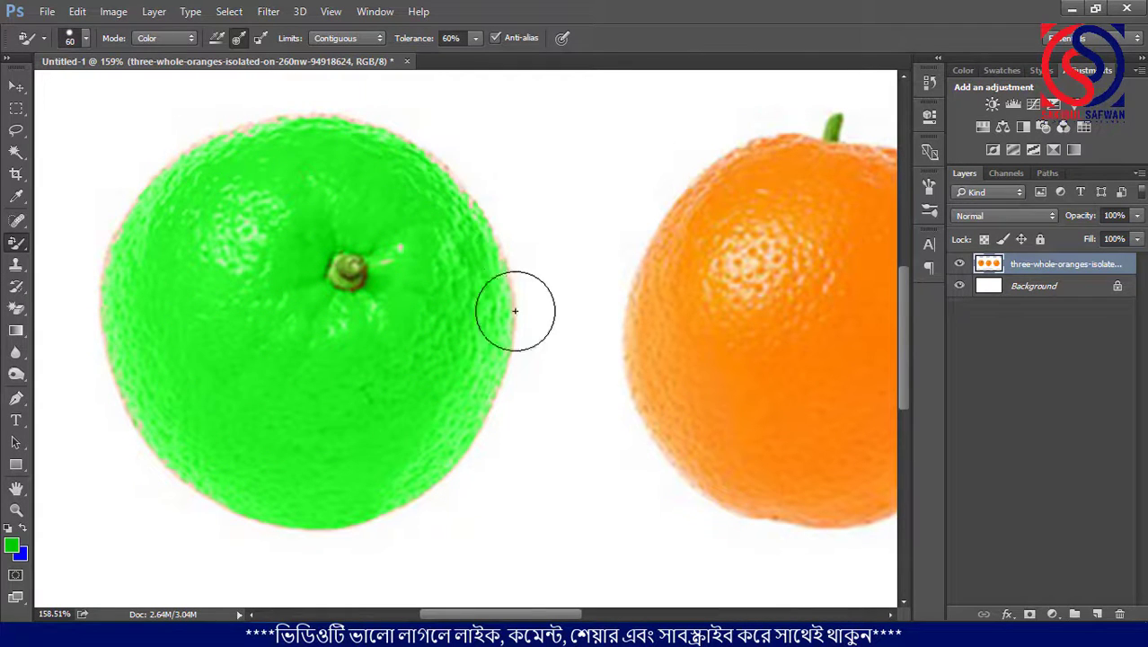
# - Set the foreground color to blue, #0033ff, and return to the Color Replacement Tool
pyautogui.scroll(-5, 418, 330)
pyautogui.scroll(3, 578, 399)
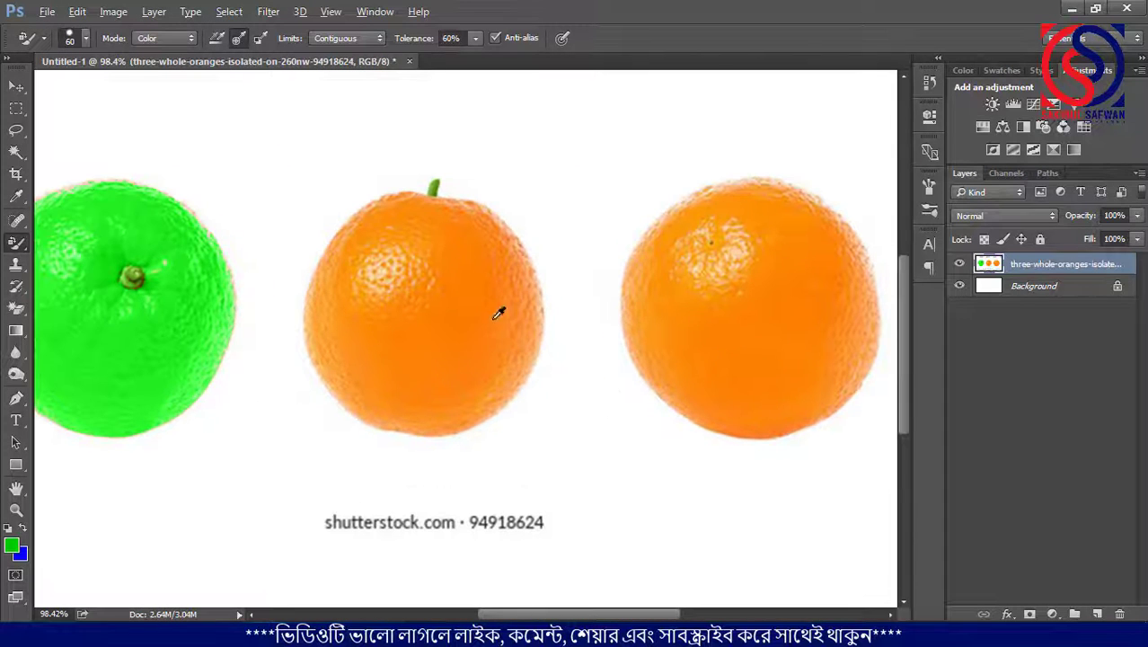
pyautogui.scroll(7, 437, 287)
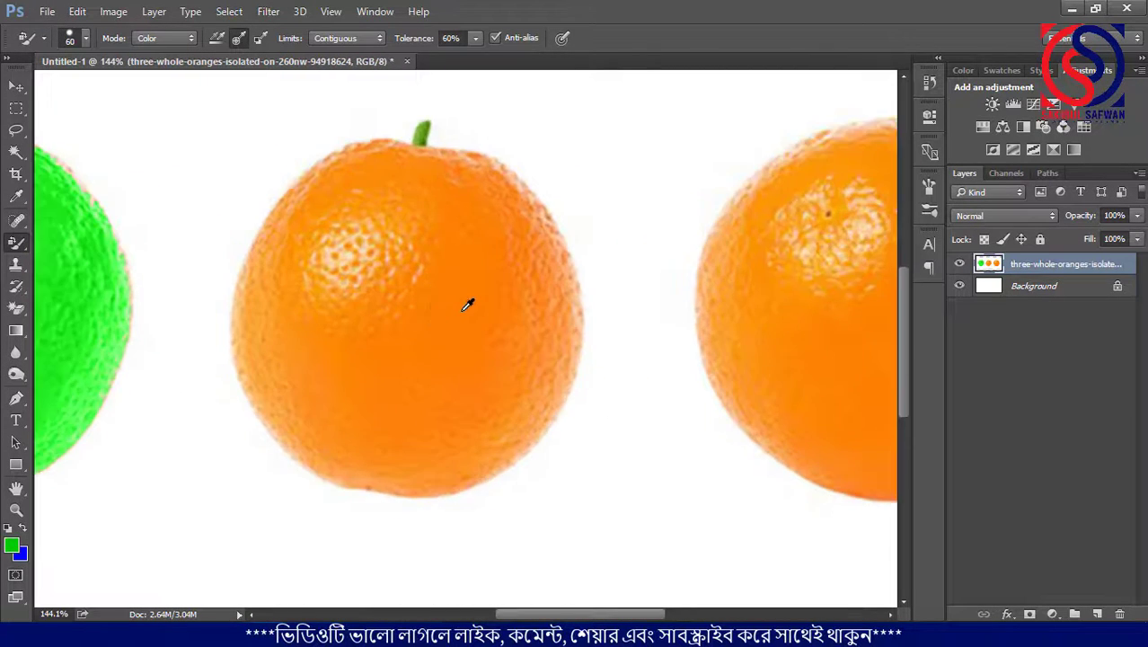
pyautogui.scroll(-1, 438, 300)
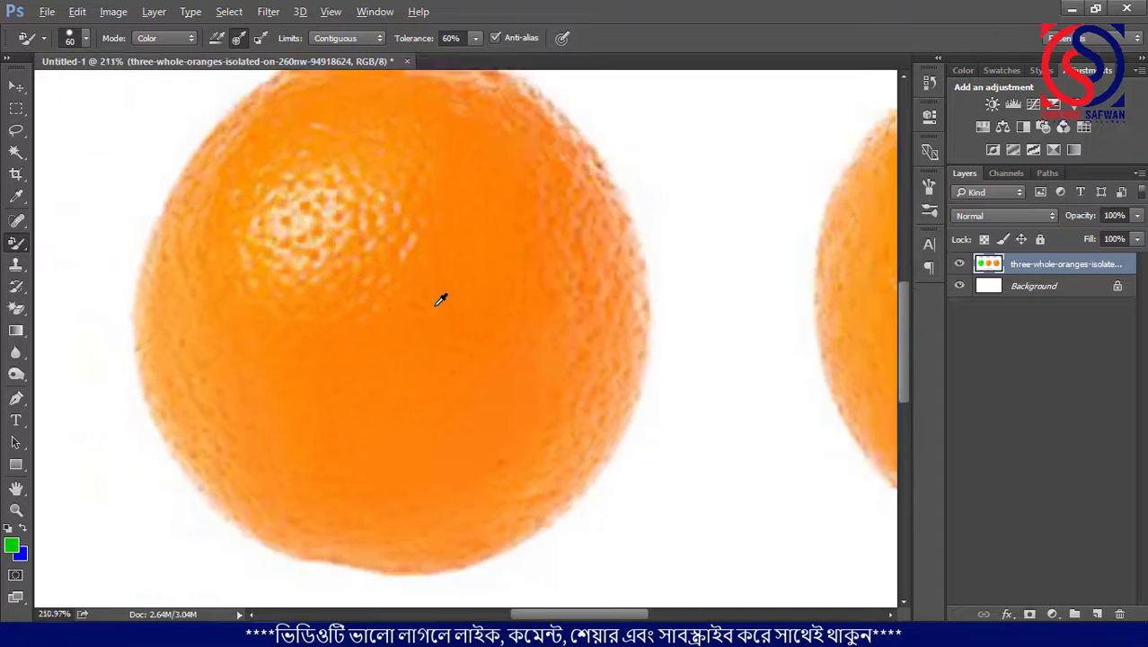
pyautogui.scroll(1, 438, 307)
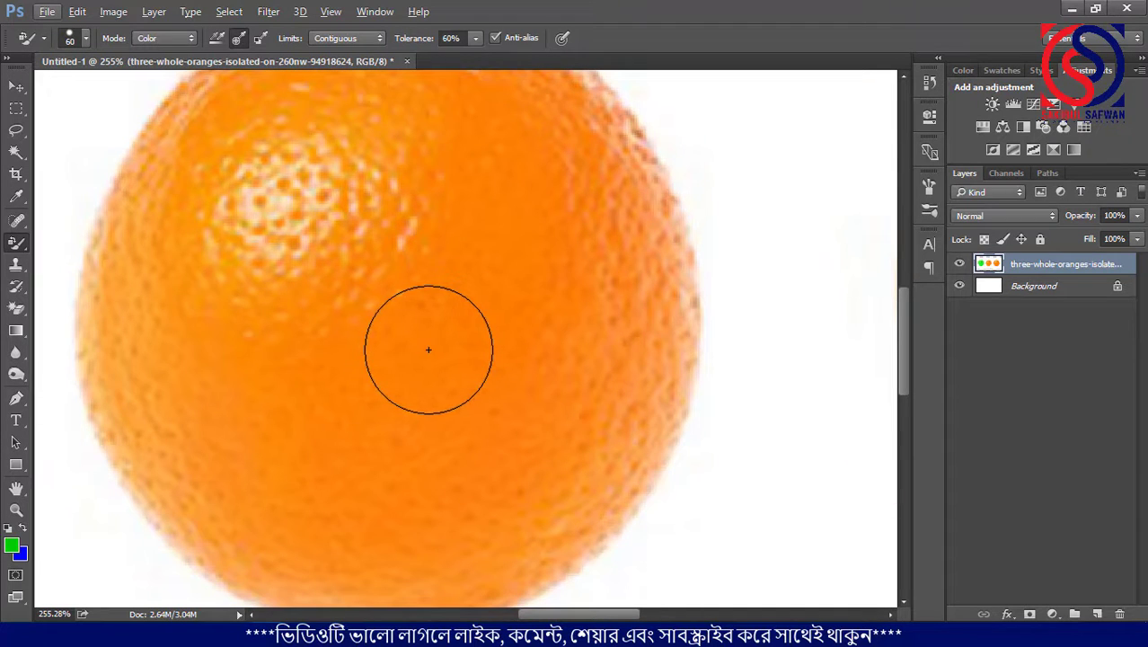
pyautogui.scroll(-5, 449, 329)
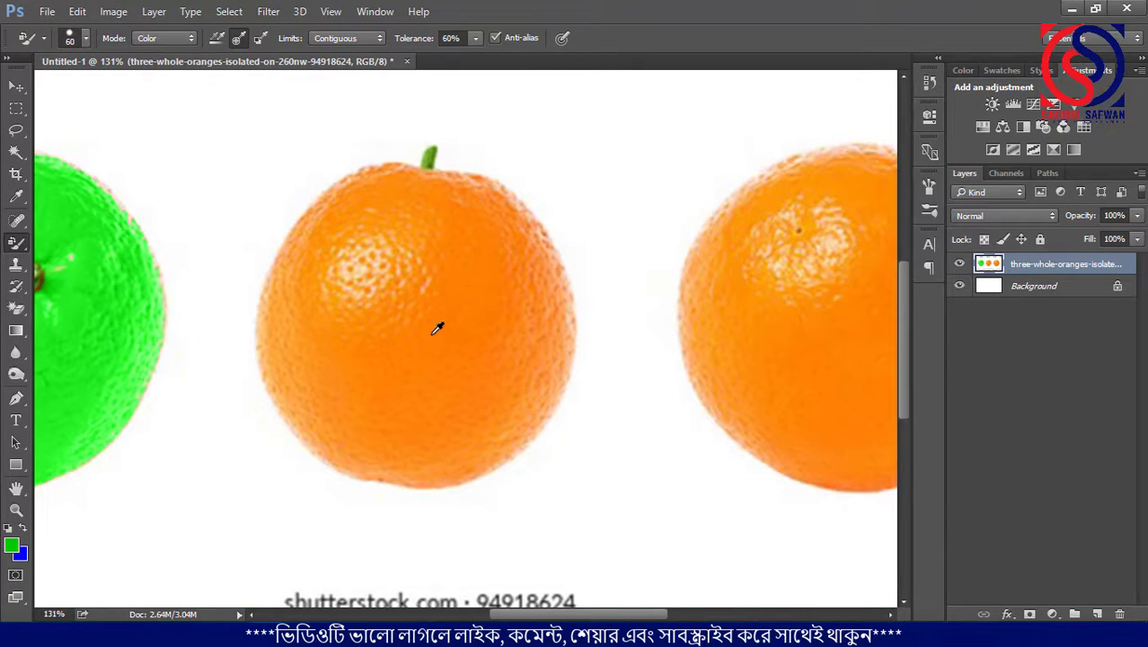
pyautogui.scroll(-1, 436, 328)
pyautogui.click(11, 543)
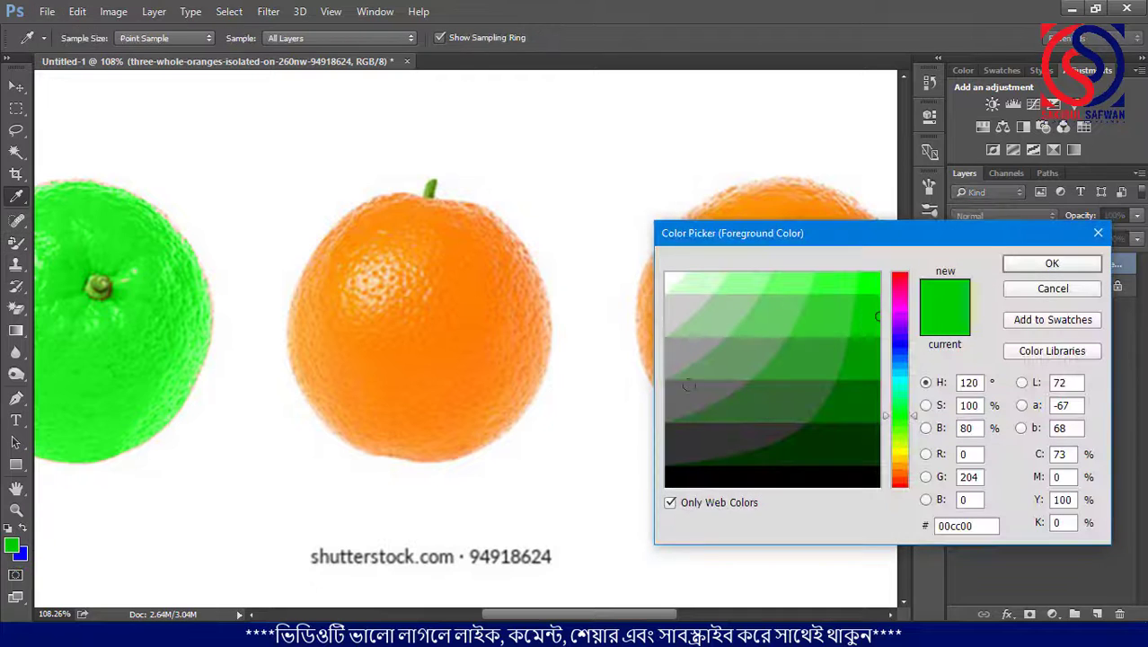
pyautogui.click(905, 381)
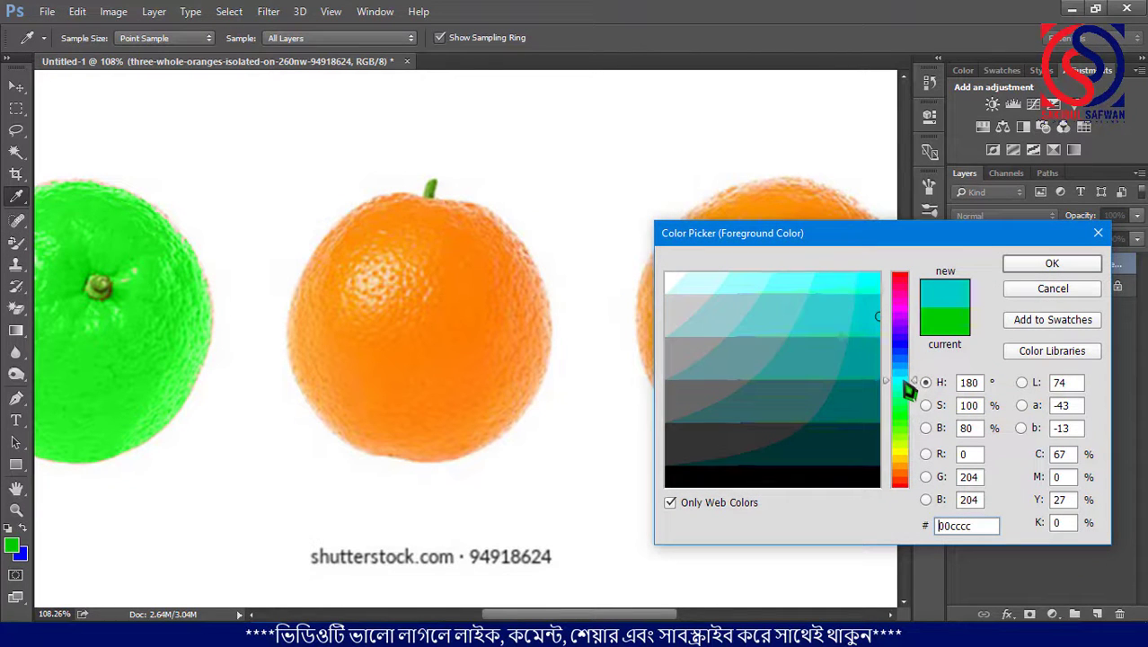
pyautogui.moveTo(905, 385); pyautogui.dragTo(903, 354)
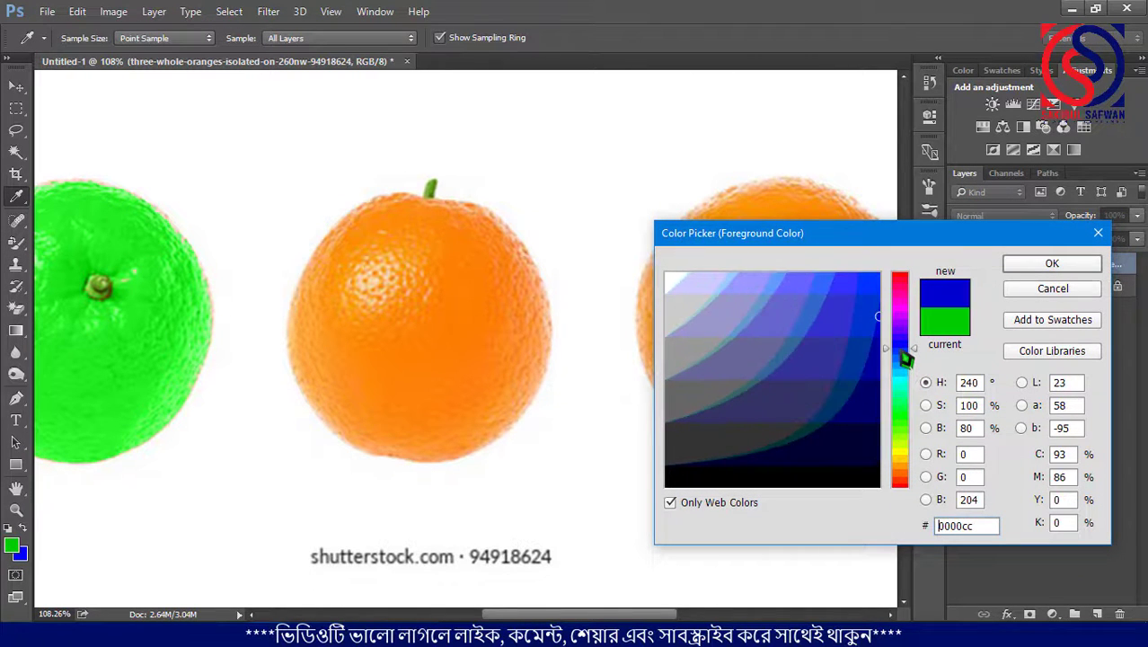
pyautogui.moveTo(879, 303); pyautogui.dragTo(894, 261)
pyautogui.click(1052, 265)
pyautogui.press('b')
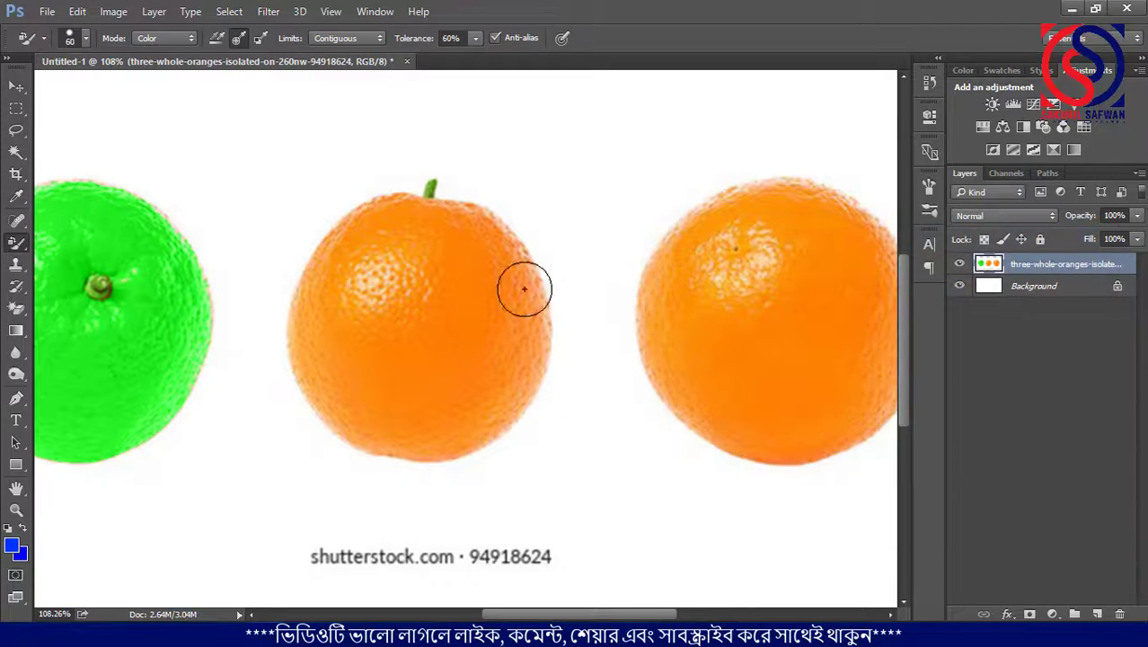
# - Try to recolor the middle orange blue with the Color Replacement Tool at 60% tolerance, and undo the painting
pyautogui.scroll(2, 499, 295)
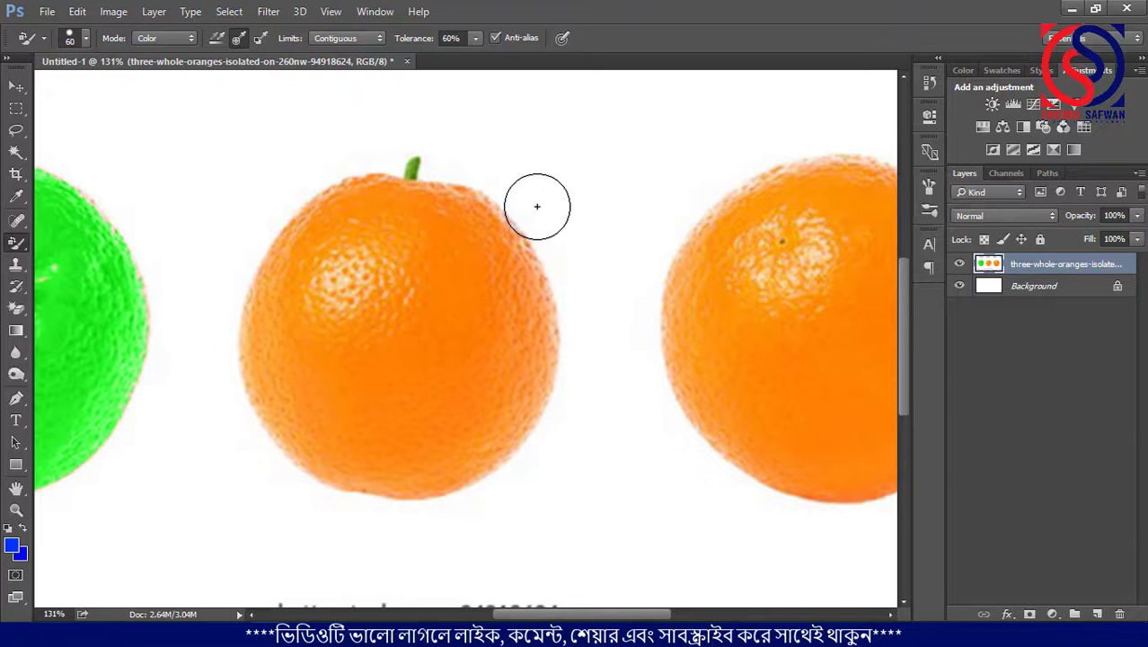
pyautogui.moveTo(547, 222); pyautogui.dragTo(527, 239)
pyautogui.scroll(3, 518, 255)
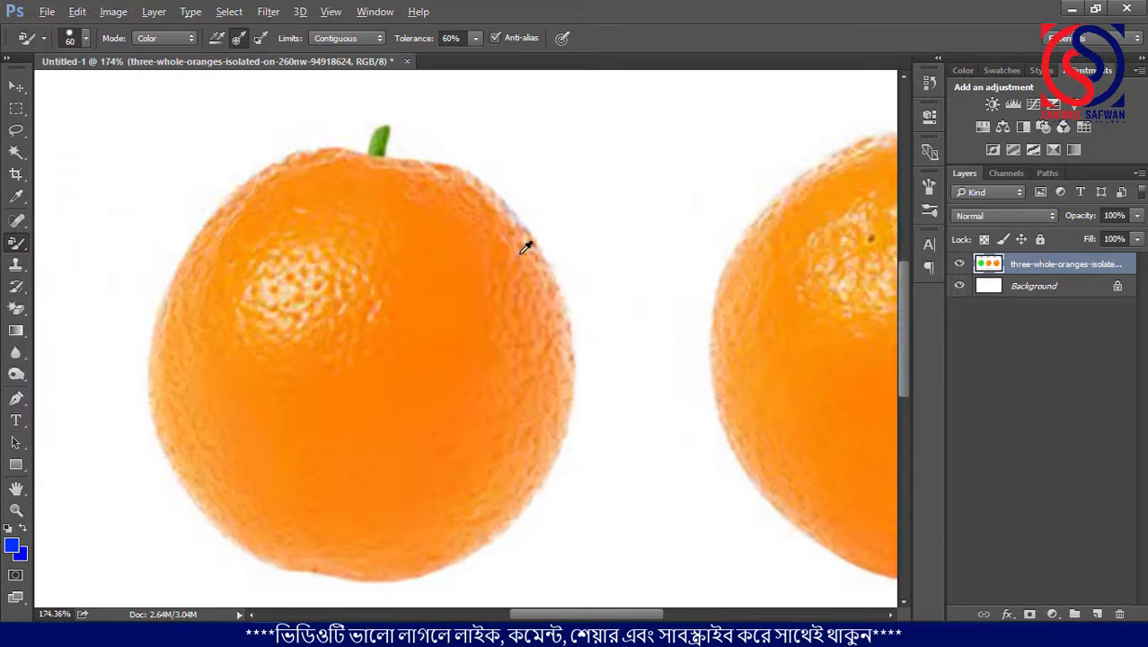
pyautogui.scroll(-1, 517, 259)
pyautogui.scroll(-1, 506, 251)
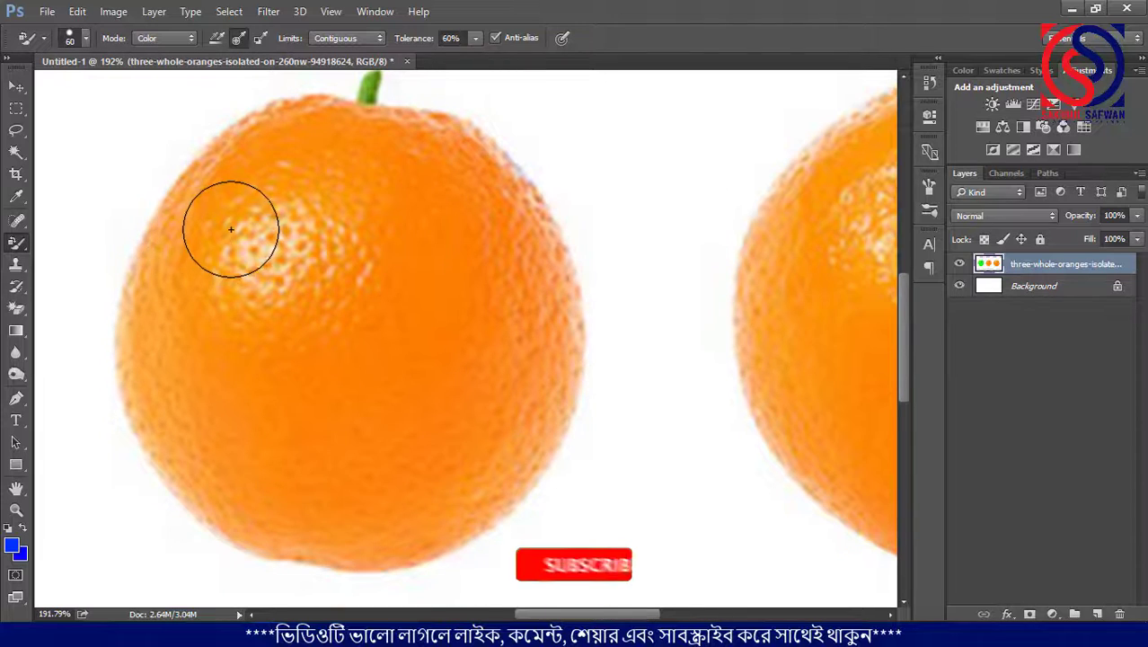
pyautogui.scroll(-1, 207, 258)
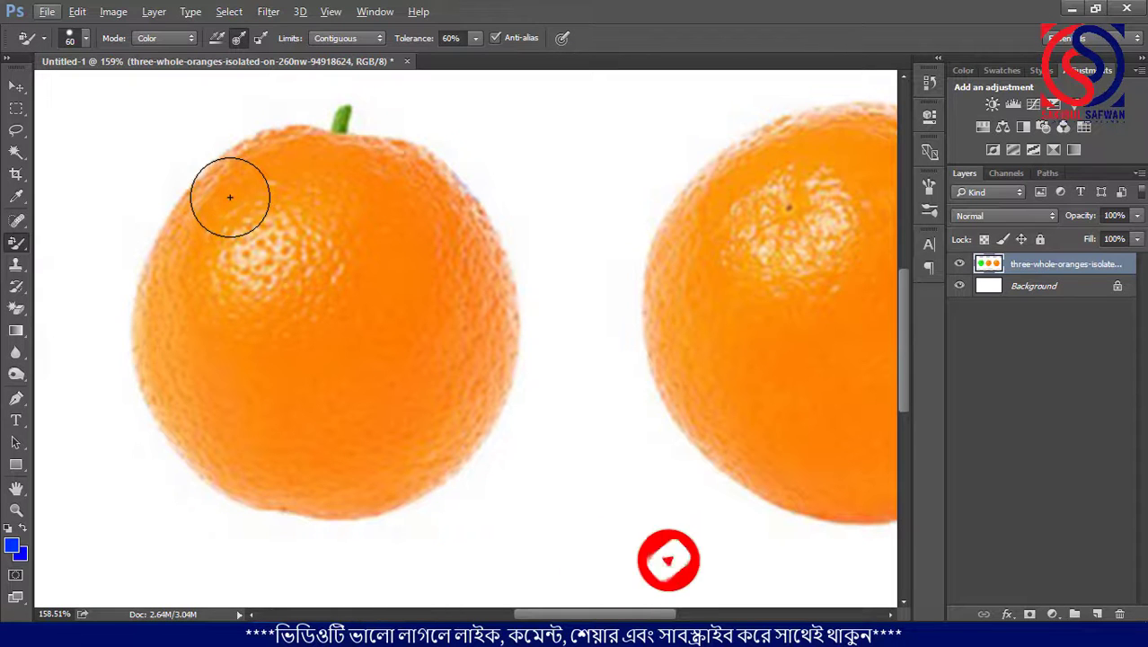
pyautogui.moveTo(233, 196)
pyautogui.mouseDown()
pyautogui.moveTo(299, 166)
pyautogui.moveTo(410, 193)
pyautogui.moveTo(416, 170)
pyautogui.moveTo(486, 277)
pyautogui.moveTo(474, 269)
pyautogui.moveTo(493, 332)
pyautogui.moveTo(460, 425)
pyautogui.moveTo(429, 456)
pyautogui.moveTo(468, 412)
pyautogui.moveTo(381, 475)
pyautogui.moveTo(414, 468)
pyautogui.moveTo(270, 474)
pyautogui.moveTo(193, 407)
pyautogui.moveTo(178, 318)
pyautogui.moveTo(181, 366)
pyautogui.moveTo(198, 238)
pyautogui.moveTo(191, 335)
pyautogui.moveTo(323, 205)
pyautogui.moveTo(251, 249)
pyautogui.moveTo(237, 314)
pyautogui.moveTo(294, 334)
pyautogui.moveTo(427, 283)
pyautogui.moveTo(386, 407)
pyautogui.moveTo(239, 389)
pyautogui.moveTo(276, 147)
pyautogui.moveTo(396, 153)
pyautogui.moveTo(476, 208)
pyautogui.moveTo(514, 329)
pyautogui.moveTo(402, 483)
pyautogui.moveTo(140, 343)
pyautogui.mouseUp()
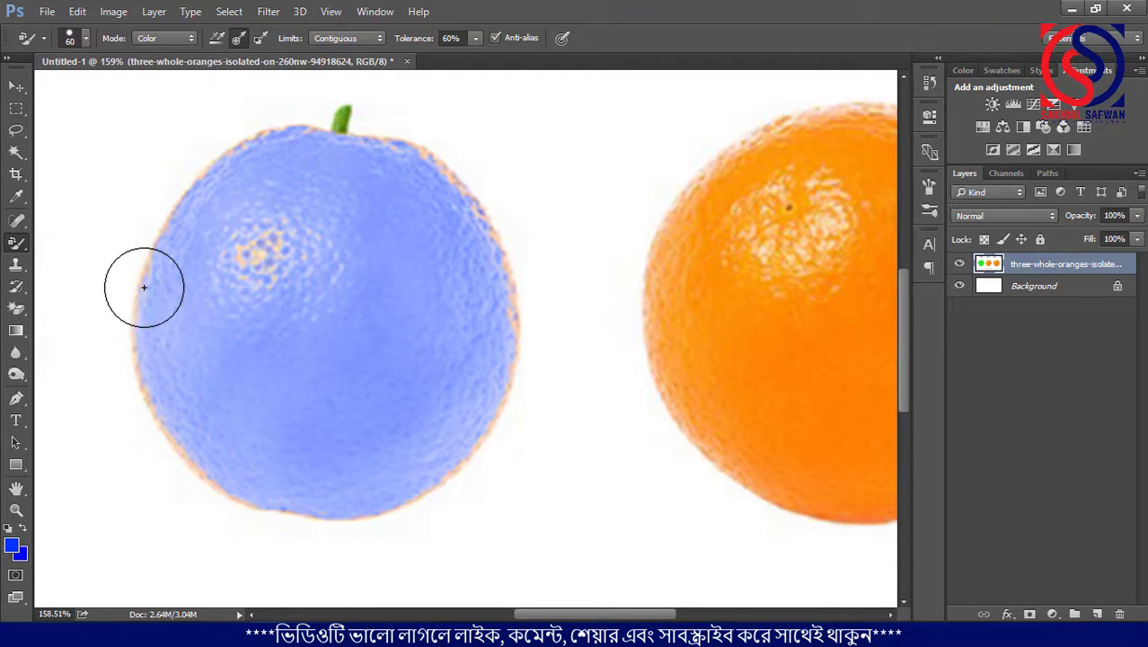
pyautogui.scroll(-5, 328, 261)
pyautogui.scroll(3, 318, 255)
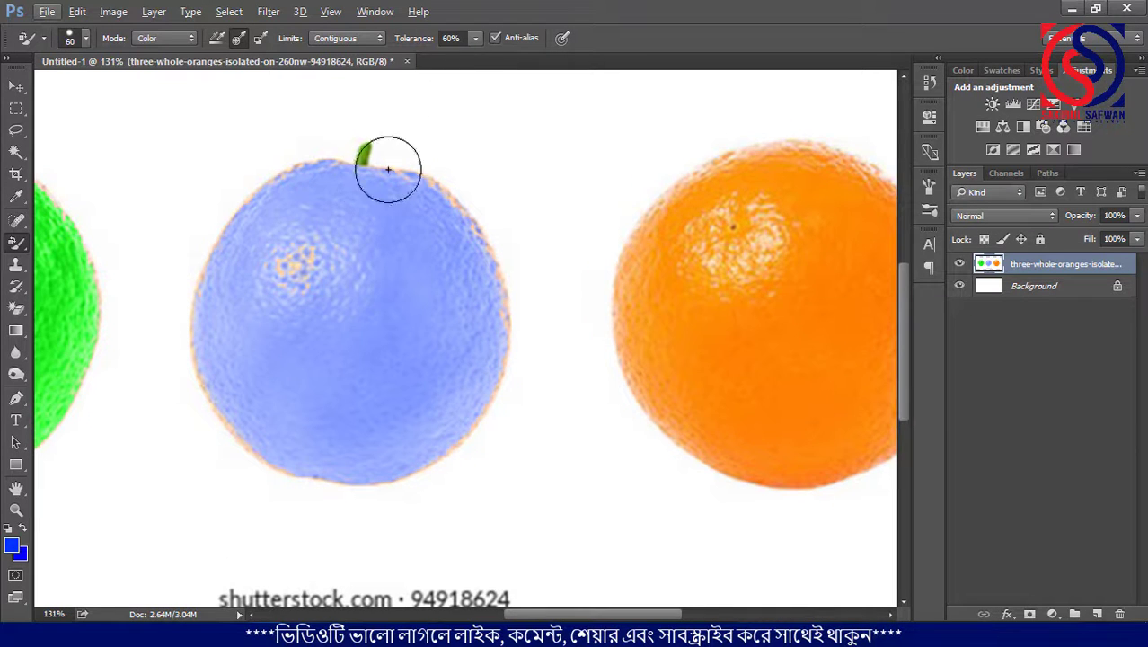
pyautogui.click(476, 39)
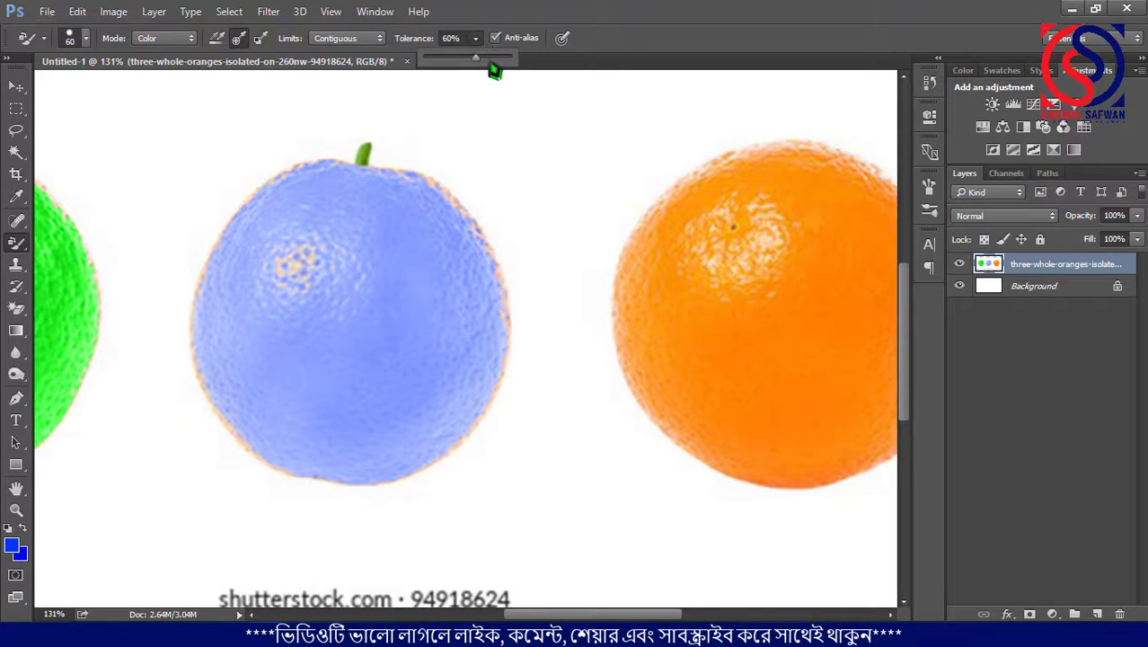
pyautogui.hotkey('ctrl', 'z')
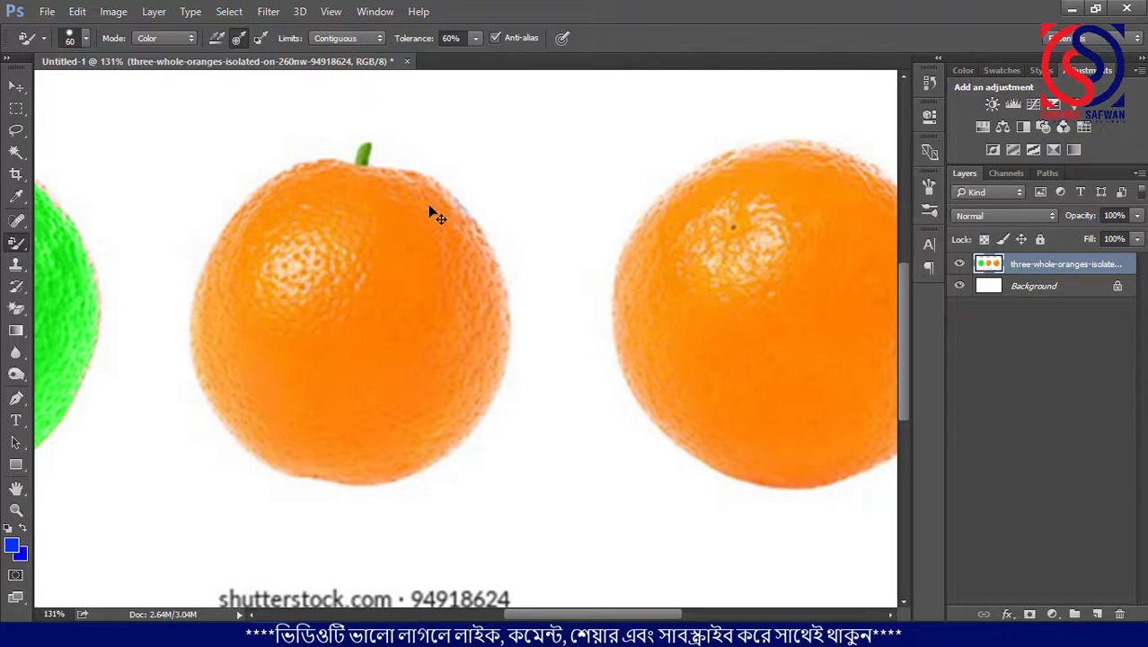
# - Raise the tolerance to 100%, try painting the middle orange blue, and undo the painting
pyautogui.scroll(4, 317, 307)
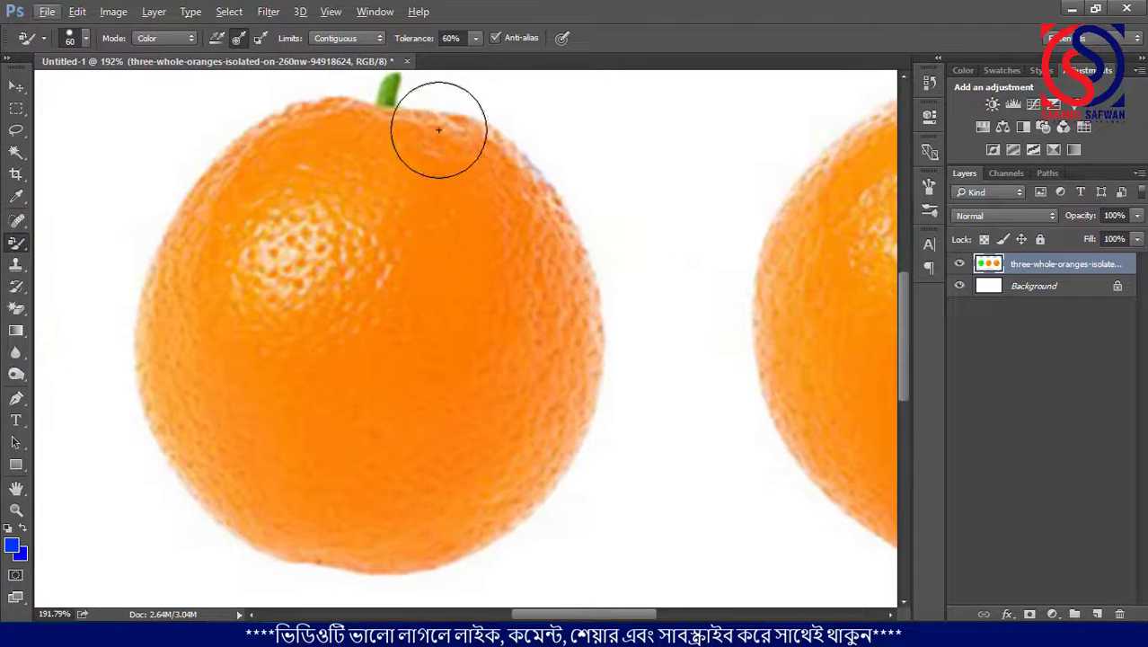
pyautogui.click(475, 39)
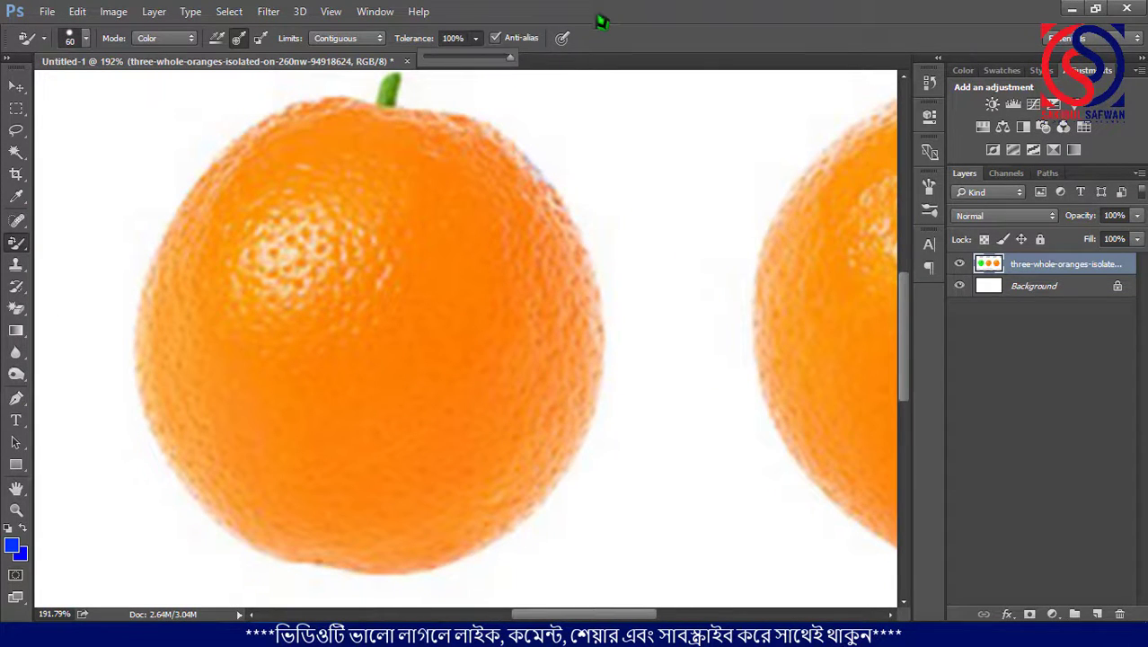
pyautogui.click(364, 192)
pyautogui.moveTo(305, 269)
pyautogui.mouseDown()
pyautogui.moveTo(363, 192)
pyautogui.moveTo(301, 290)
pyautogui.moveTo(289, 198)
pyautogui.moveTo(268, 174)
pyautogui.moveTo(319, 124)
pyautogui.moveTo(412, 132)
pyautogui.moveTo(498, 163)
pyautogui.moveTo(553, 258)
pyautogui.moveTo(562, 387)
pyautogui.moveTo(511, 492)
pyautogui.moveTo(398, 540)
pyautogui.moveTo(262, 518)
pyautogui.moveTo(174, 404)
pyautogui.moveTo(187, 217)
pyautogui.moveTo(234, 164)
pyautogui.moveTo(282, 436)
pyautogui.moveTo(463, 226)
pyautogui.moveTo(423, 446)
pyautogui.moveTo(479, 435)
pyautogui.moveTo(243, 361)
pyautogui.moveTo(412, 435)
pyautogui.mouseUp()
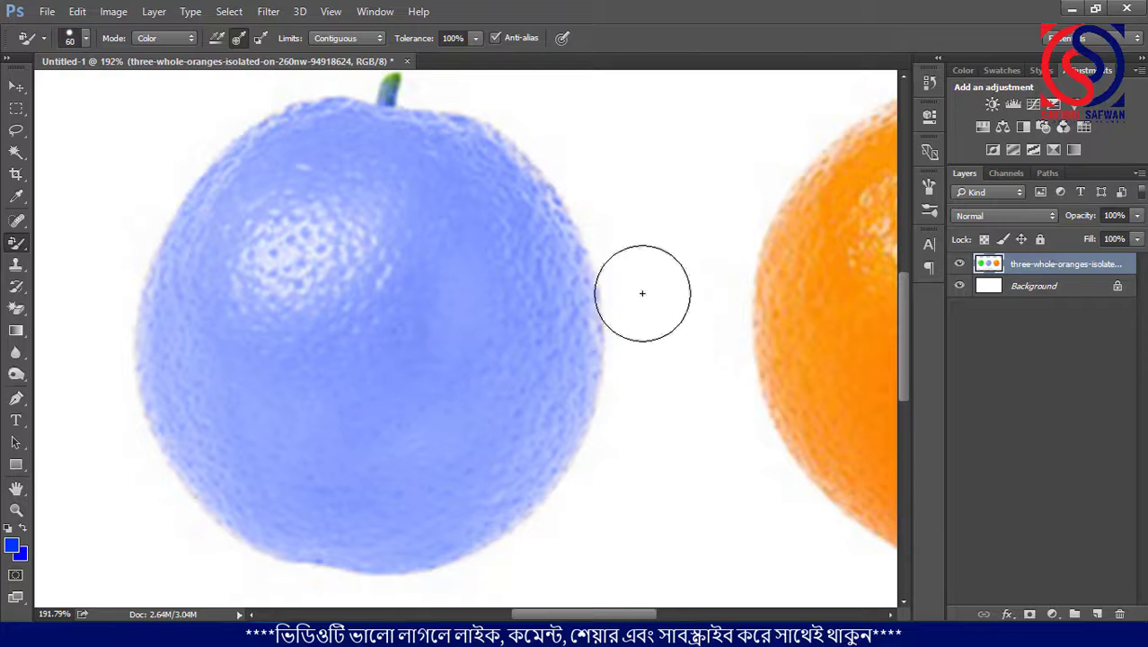
pyautogui.scroll(3, 642, 293)
pyautogui.scroll(-3, 585, 334)
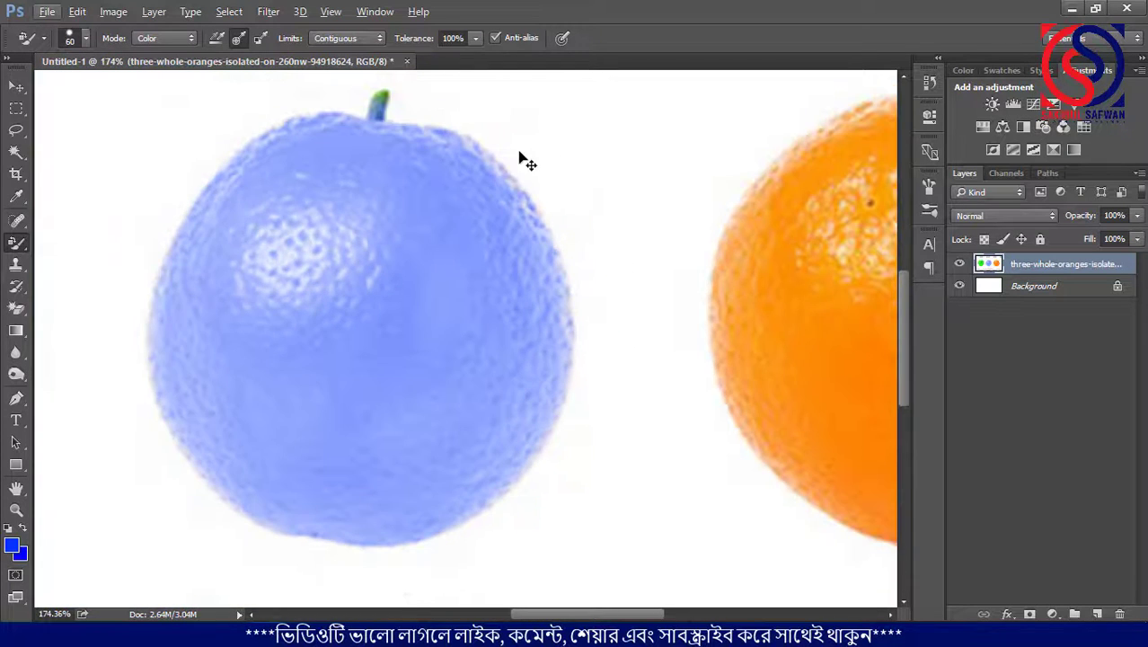
pyautogui.hotkey('ctrl', 'z')
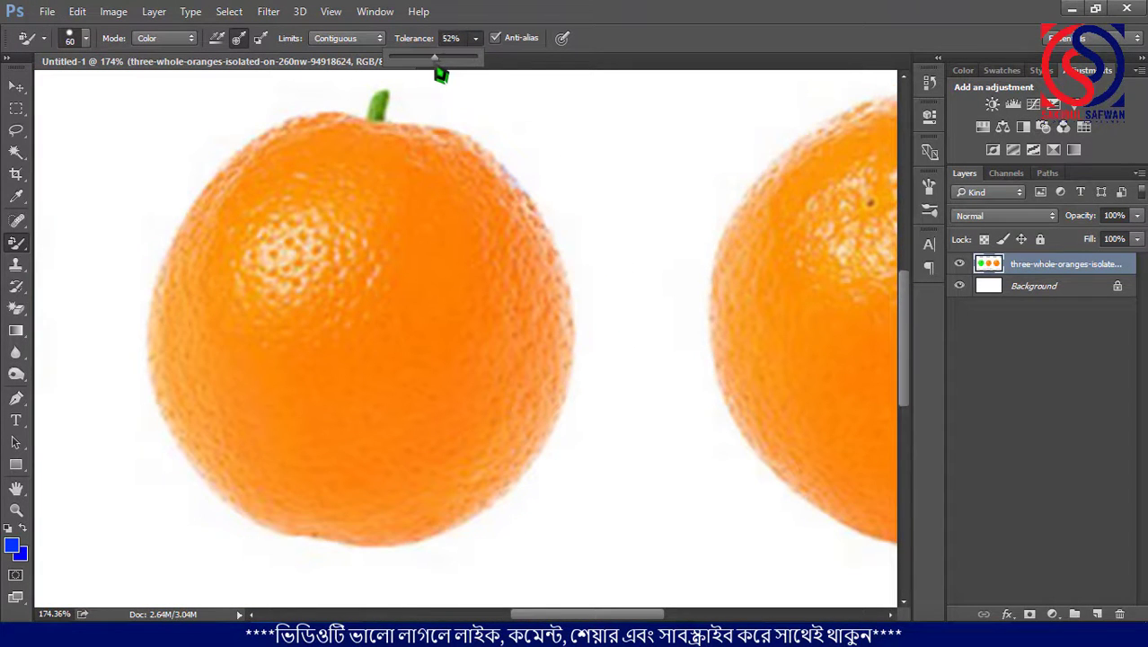
# - Lower the tolerance to 46% and try blue test strokes on the middle orange
pyautogui.moveTo(289, 259)
pyautogui.mouseDown()
pyautogui.moveTo(288, 218)
pyautogui.moveTo(190, 266)
pyautogui.moveTo(221, 233)
pyautogui.moveTo(297, 194)
pyautogui.mouseUp()
pyautogui.moveTo(508, 264); pyautogui.dragTo(530, 320)
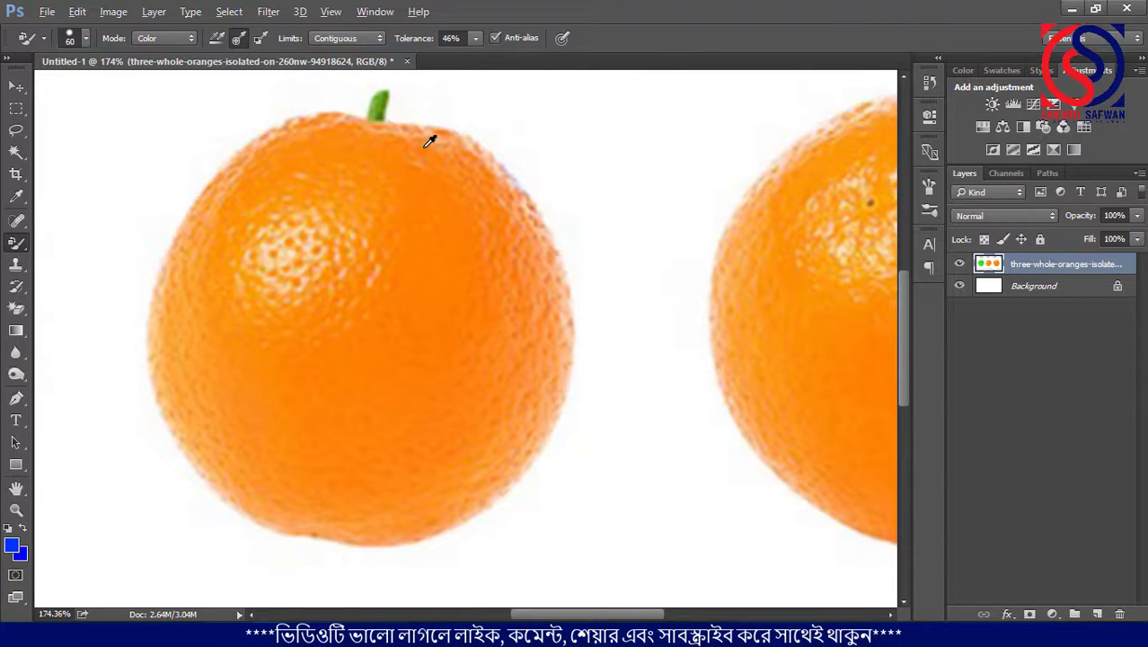
# - Set the tolerance to 100% and recolor the whole middle orange and its stem blue with the Color Replacement Tool
pyautogui.scroll(1, 430, 141)
pyautogui.click(475, 37)
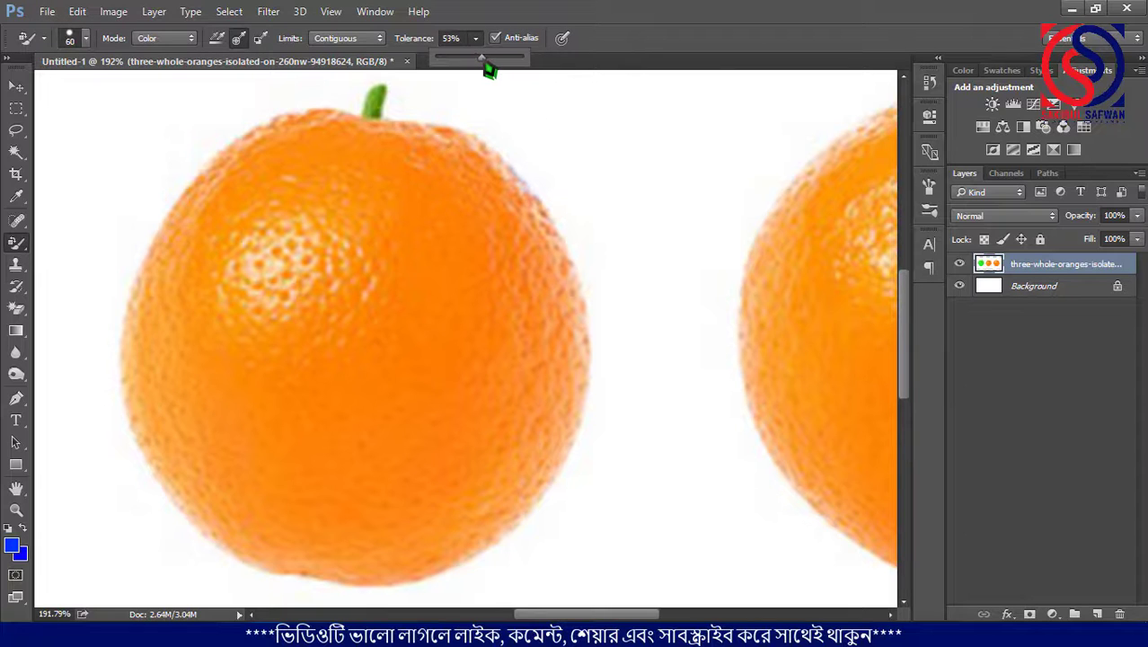
pyautogui.moveTo(489, 60)
pyautogui.mouseDown()
pyautogui.moveTo(435, 166)
pyautogui.moveTo(501, 70)
pyautogui.moveTo(535, 77)
pyautogui.mouseUp()
pyautogui.moveTo(319, 148)
pyautogui.mouseDown()
pyautogui.moveTo(237, 190)
pyautogui.moveTo(190, 257)
pyautogui.moveTo(148, 425)
pyautogui.moveTo(217, 477)
pyautogui.moveTo(241, 513)
pyautogui.moveTo(365, 533)
pyautogui.moveTo(372, 549)
pyautogui.moveTo(471, 529)
pyautogui.moveTo(523, 452)
pyautogui.moveTo(541, 372)
pyautogui.moveTo(542, 281)
pyautogui.moveTo(517, 227)
pyautogui.moveTo(455, 164)
pyautogui.moveTo(320, 155)
pyautogui.moveTo(372, 120)
pyautogui.moveTo(398, 225)
pyautogui.moveTo(287, 269)
pyautogui.moveTo(240, 314)
pyautogui.moveTo(290, 313)
pyautogui.moveTo(186, 465)
pyautogui.moveTo(357, 454)
pyautogui.moveTo(368, 376)
pyautogui.moveTo(464, 294)
pyautogui.moveTo(465, 368)
pyautogui.moveTo(266, 482)
pyautogui.moveTo(377, 336)
pyautogui.mouseUp()
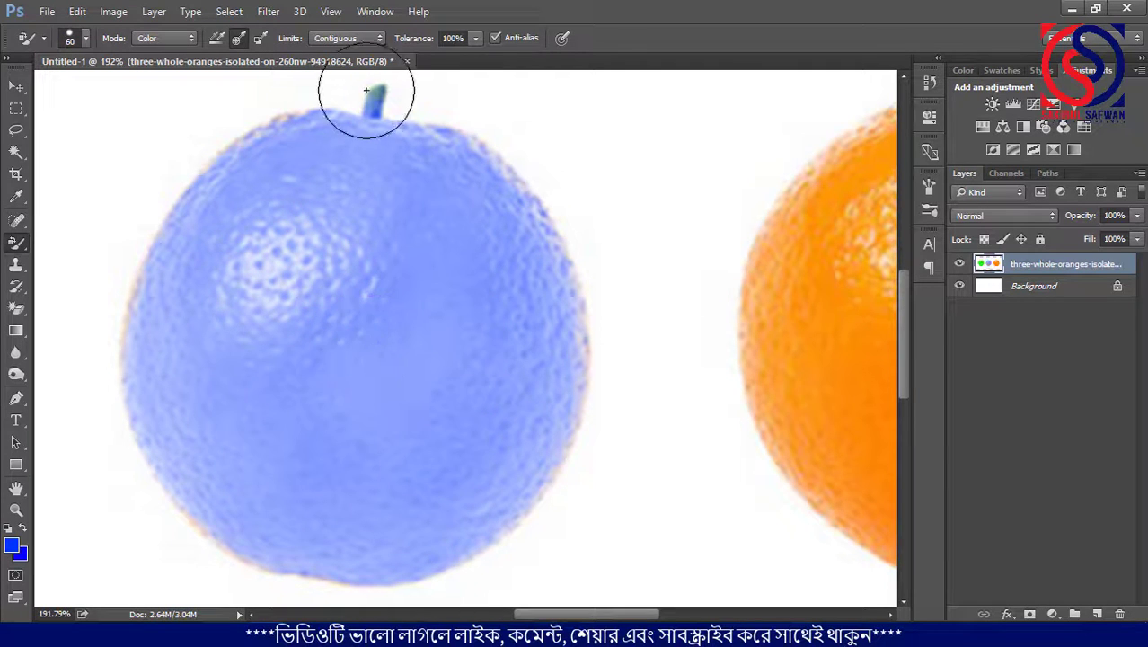
# - Review the Color Replacement Tool's Limits options and keep Contiguous selected
pyautogui.scroll(-2, 138, 229)
pyautogui.scroll(-3, 138, 229)
pyautogui.scroll(3, 820, 338)
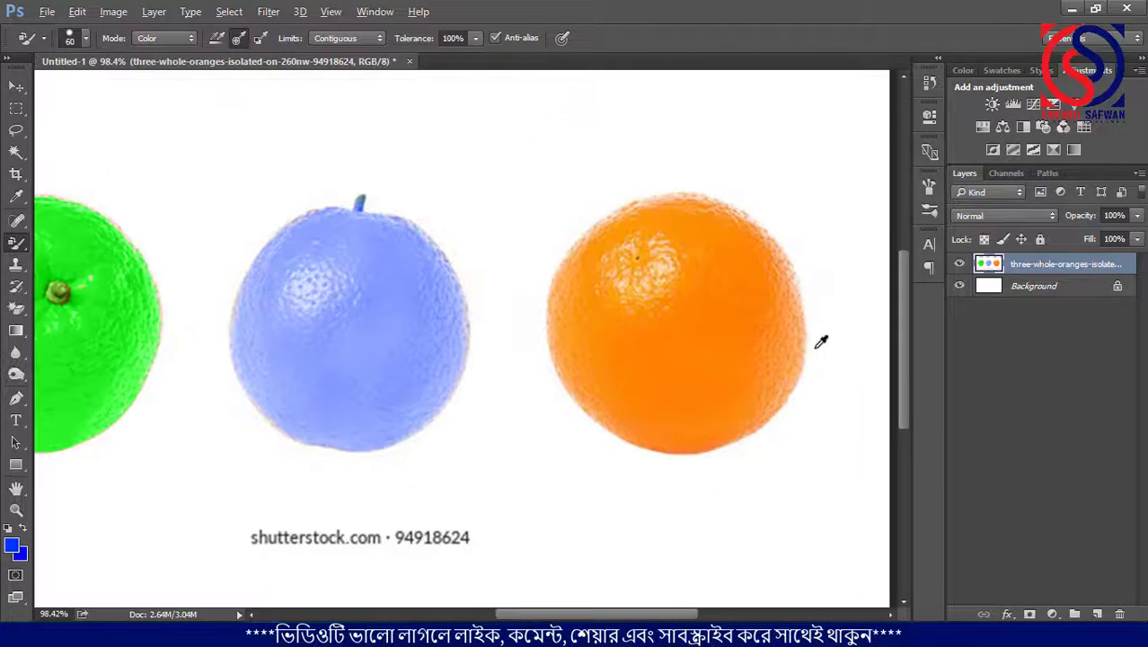
pyautogui.scroll(-2, 412, 308)
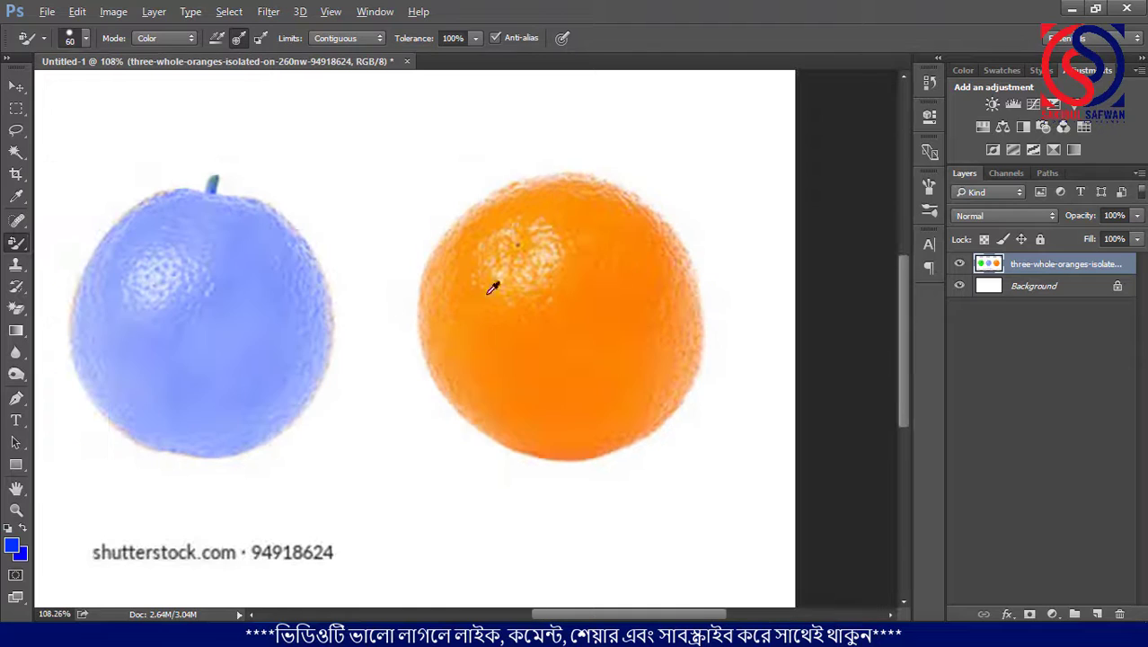
pyautogui.click(346, 39)
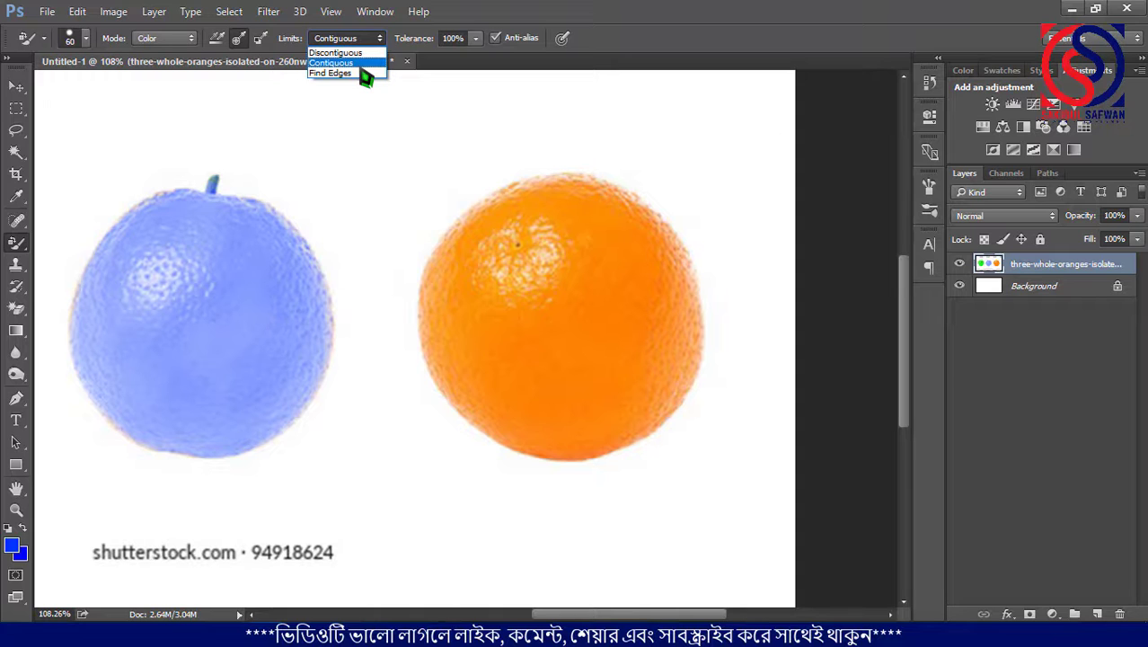
pyautogui.click(359, 62)
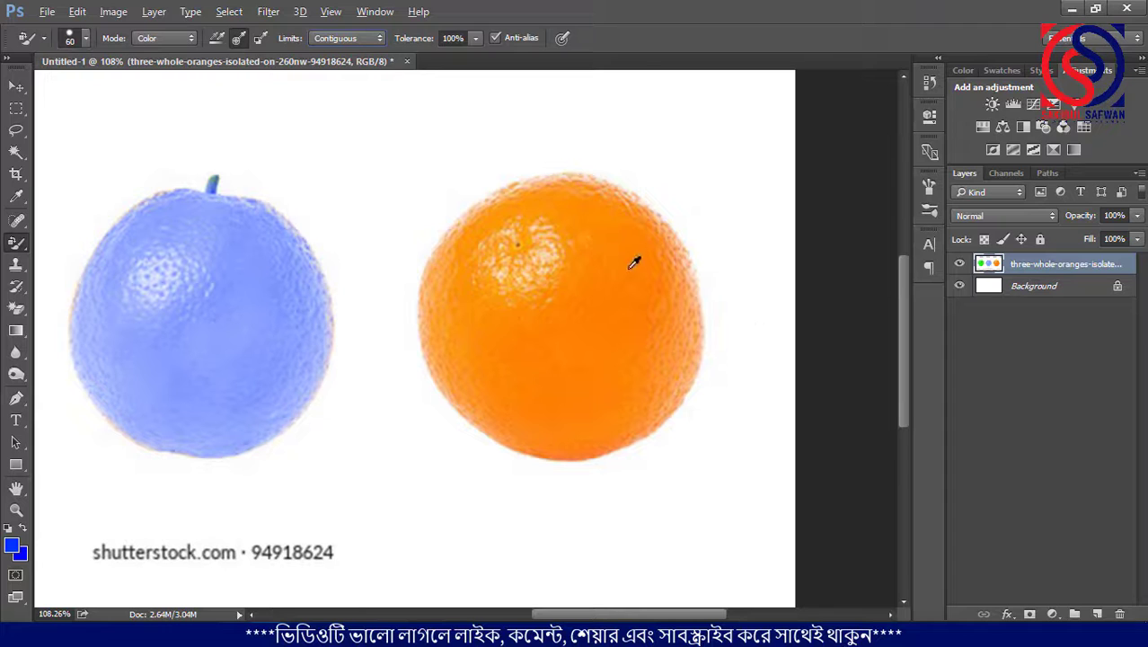
# - Set the foreground color to red, #ff0000
pyautogui.click(13, 544)
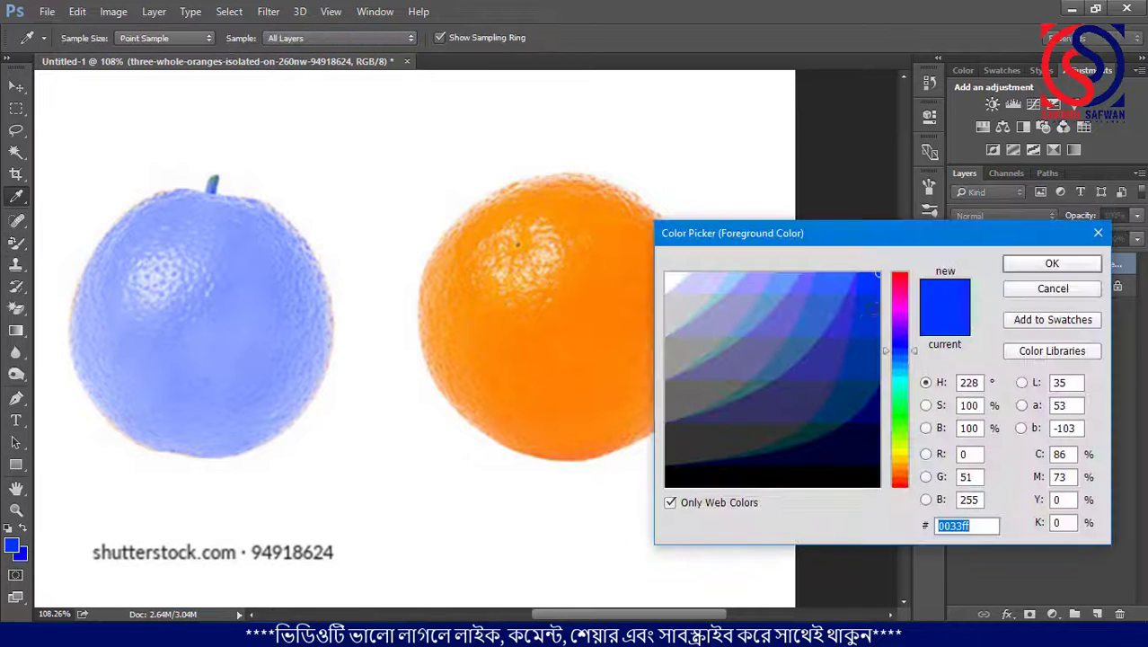
pyautogui.click(910, 283)
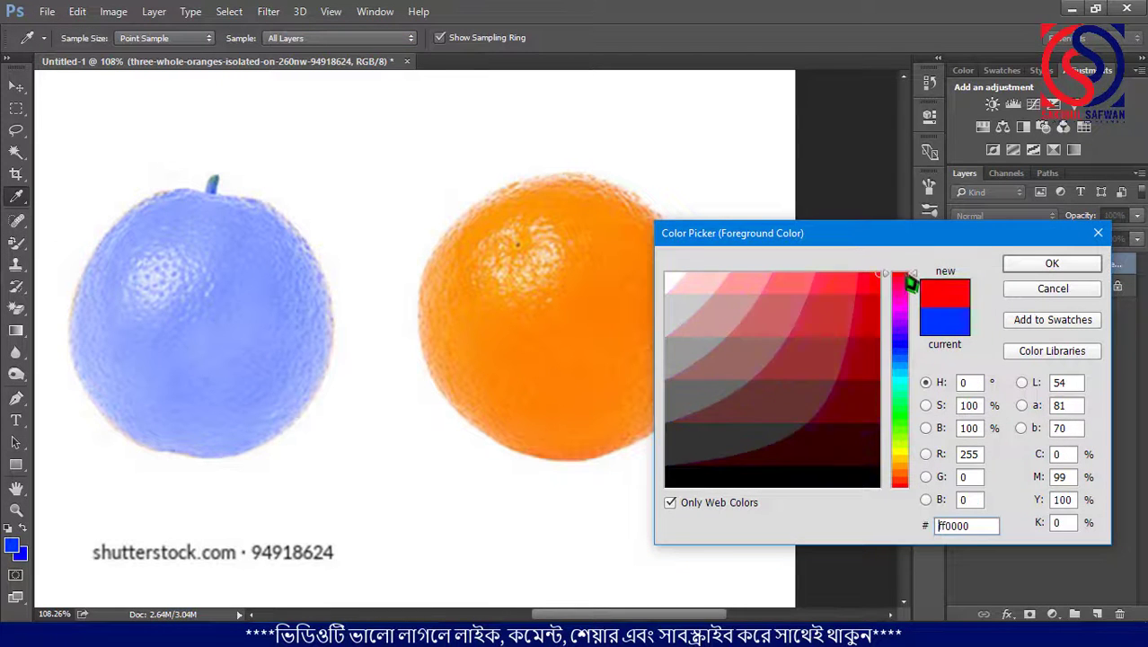
pyautogui.click(1054, 268)
# - Recolor the rightmost orange red by painting over its whole surface with the Color Replacement Tool
pyautogui.scroll(3, 748, 269)
pyautogui.moveTo(539, 251)
pyautogui.mouseDown()
pyautogui.moveTo(553, 260)
pyautogui.moveTo(557, 234)
pyautogui.mouseUp()
pyautogui.moveTo(463, 250)
pyautogui.mouseDown()
pyautogui.moveTo(501, 185)
pyautogui.moveTo(398, 242)
pyautogui.moveTo(309, 313)
pyautogui.moveTo(339, 362)
pyautogui.moveTo(373, 382)
pyautogui.moveTo(380, 433)
pyautogui.moveTo(363, 439)
pyautogui.moveTo(419, 485)
pyautogui.moveTo(599, 414)
pyautogui.moveTo(654, 418)
pyautogui.moveTo(588, 490)
pyautogui.moveTo(668, 320)
pyautogui.moveTo(620, 236)
pyautogui.moveTo(509, 201)
pyautogui.moveTo(538, 173)
pyautogui.moveTo(463, 176)
pyautogui.moveTo(597, 178)
pyautogui.moveTo(628, 224)
pyautogui.moveTo(469, 346)
pyautogui.moveTo(439, 411)
pyautogui.moveTo(566, 317)
pyautogui.moveTo(622, 299)
pyautogui.moveTo(340, 485)
pyautogui.moveTo(627, 341)
pyautogui.moveTo(509, 455)
pyautogui.moveTo(628, 287)
pyautogui.moveTo(625, 321)
pyautogui.moveTo(433, 422)
pyautogui.moveTo(490, 357)
pyautogui.moveTo(467, 246)
pyautogui.moveTo(435, 160)
pyautogui.mouseUp()
pyautogui.scroll(-3, 584, 243)
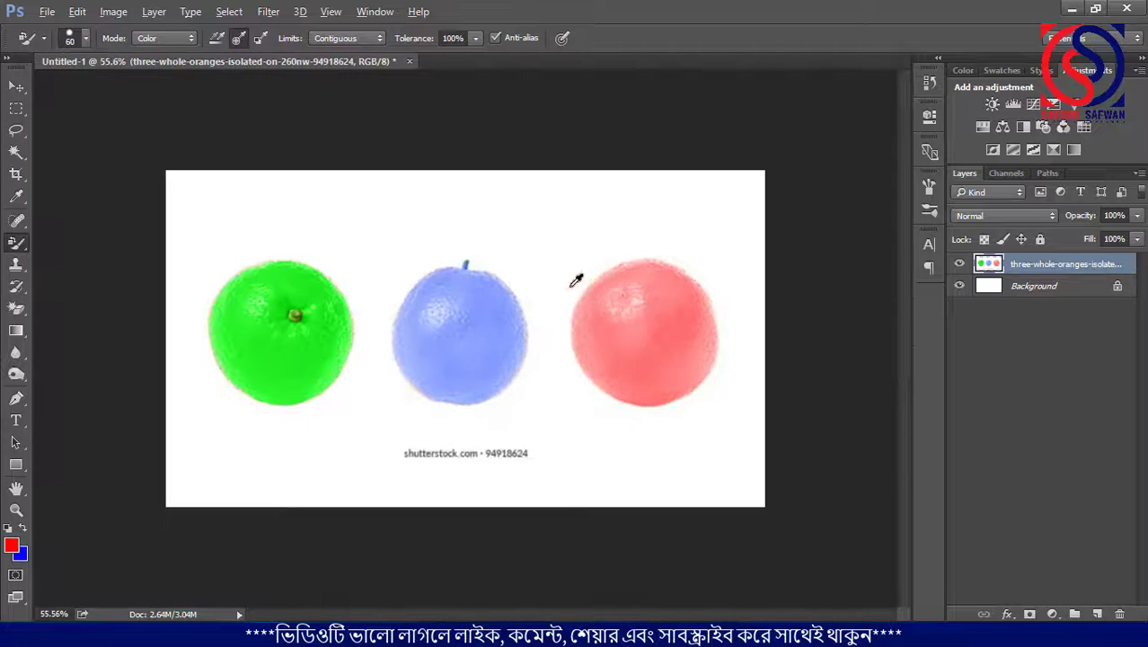
pyautogui.rightClick(15, 242)
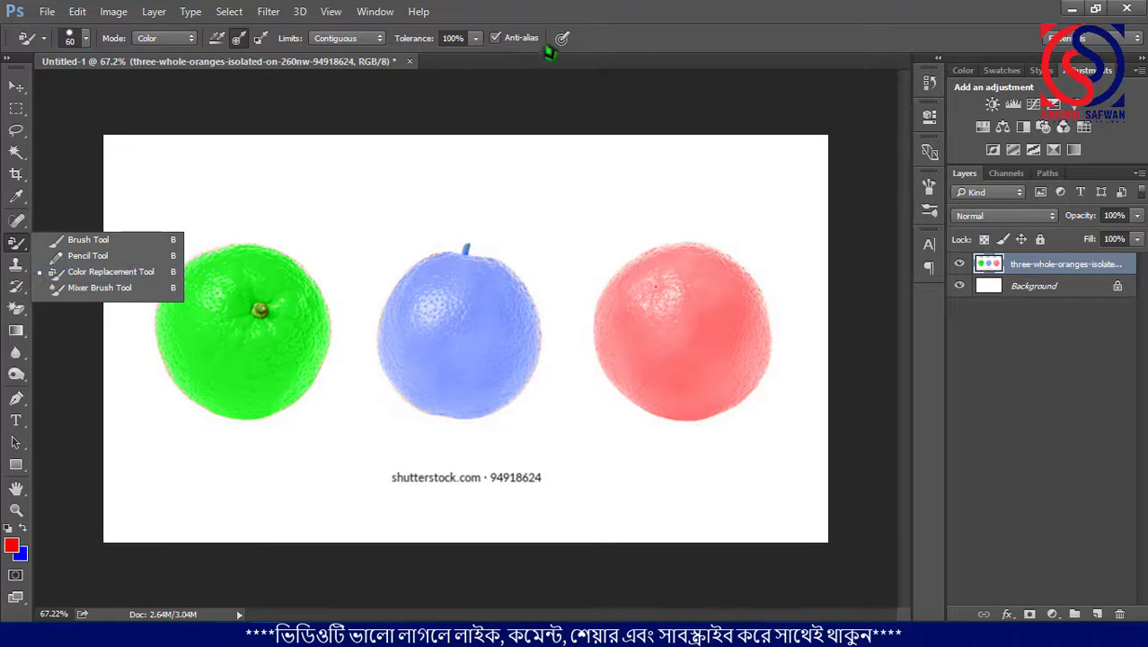
pyautogui.click(598, 18)
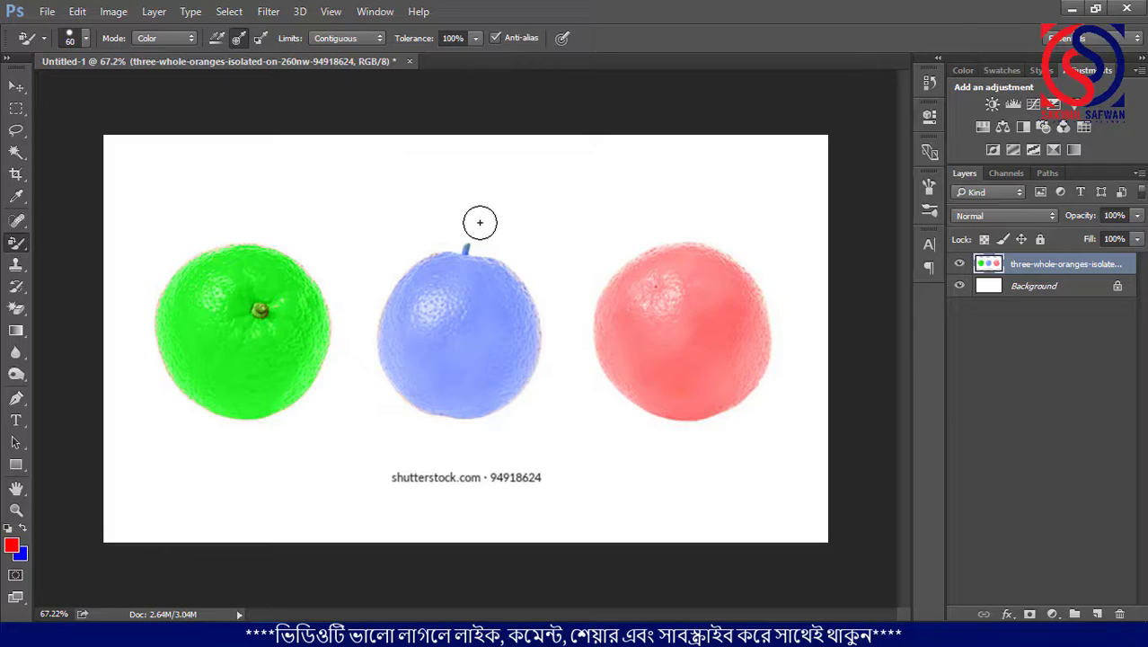